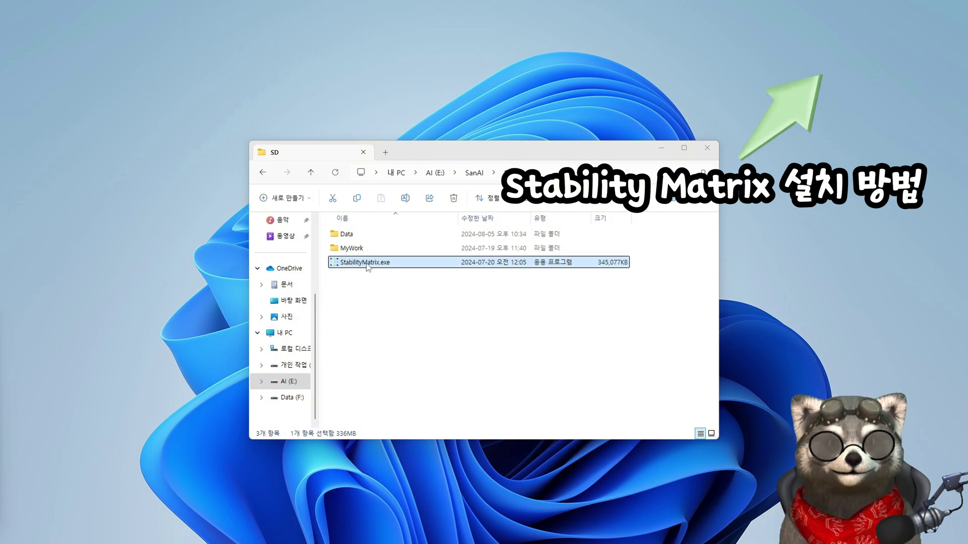
Step: Start StabilityMatrix.exe from the SD folder and launch the ComfyUI package
double_click(368, 264)
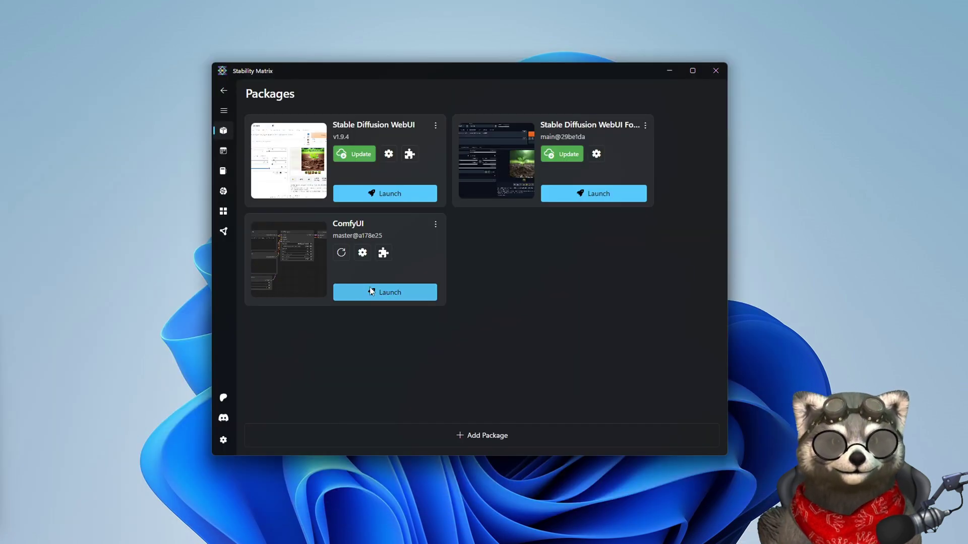
click(374, 291)
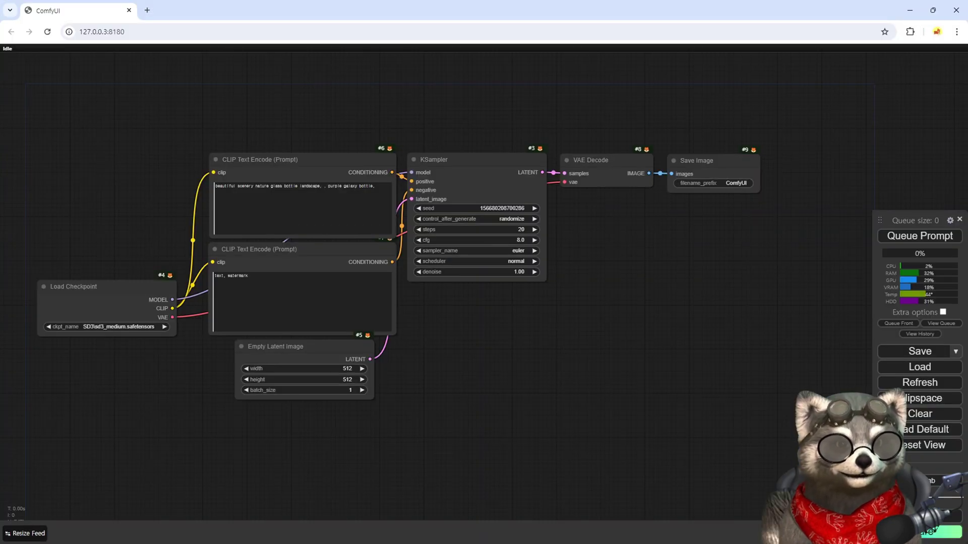
Step: Open the custom node installation list in ComfyUI Manager and search it for "mimic"
click(920, 516)
click(465, 208)
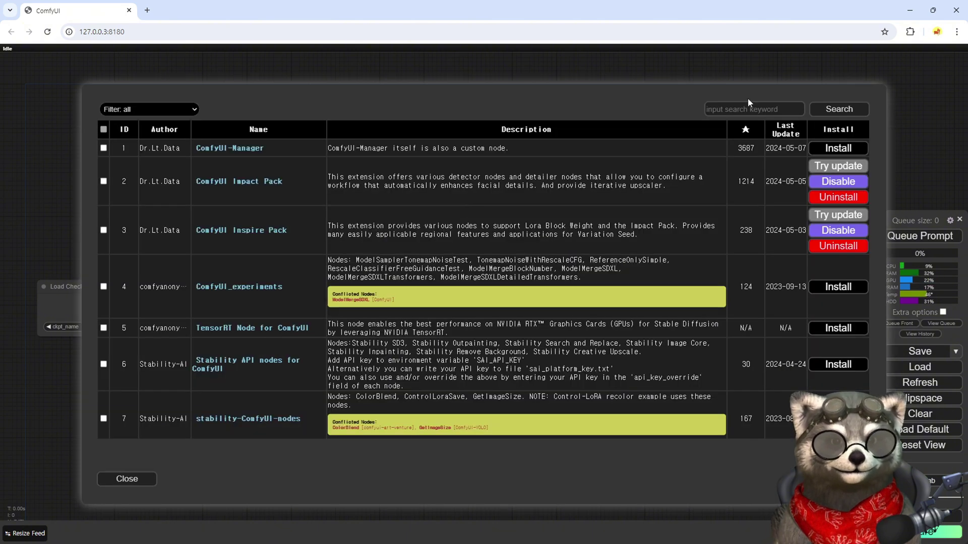
click(743, 110)
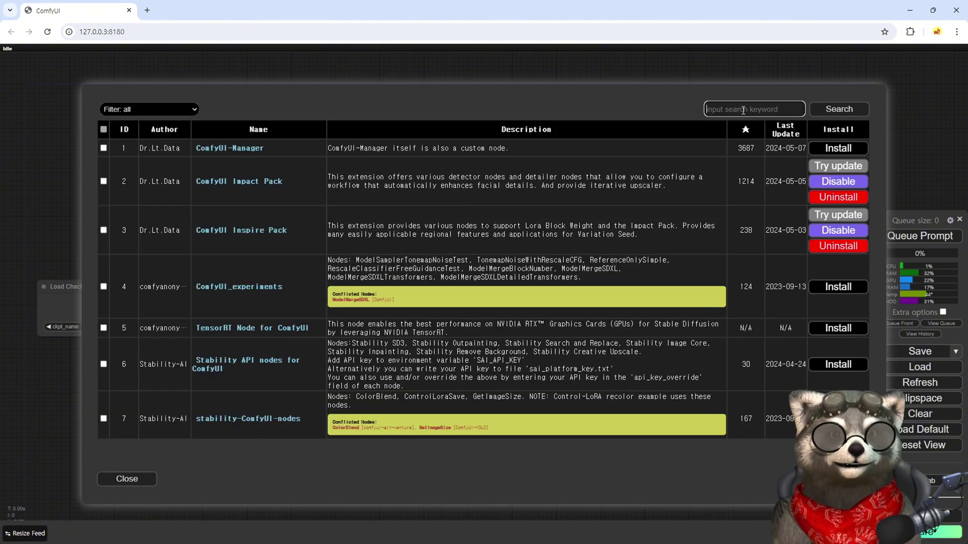
text(mimic)
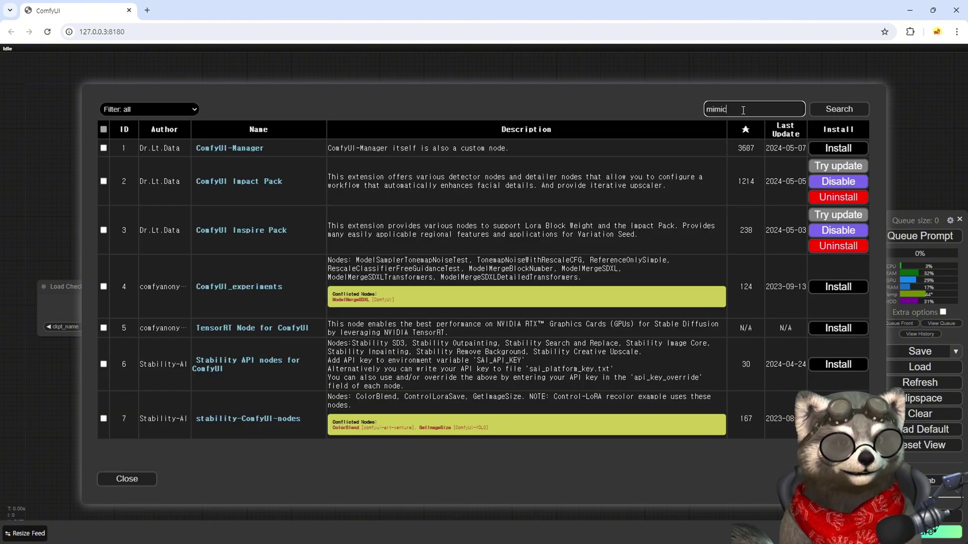
key(Return)
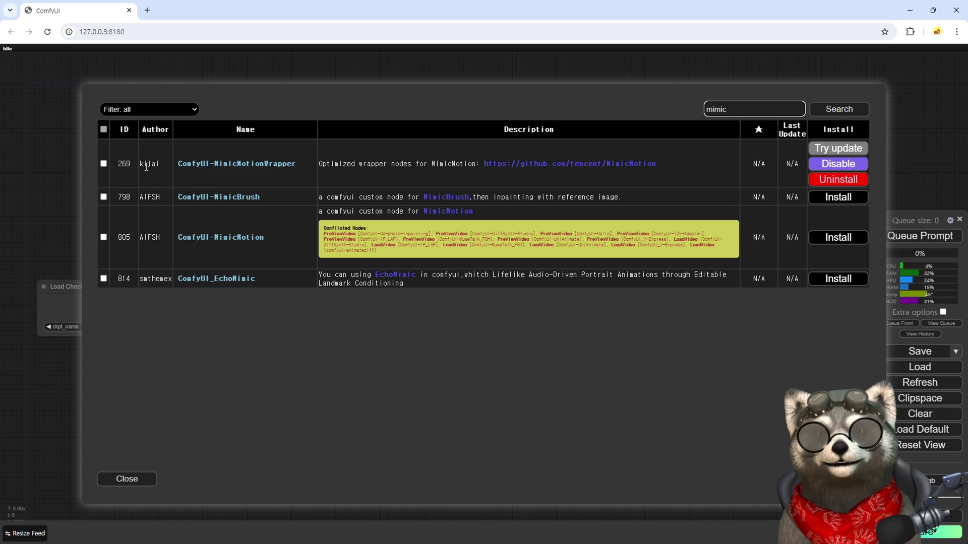
Step: Open the GitHub page of ComfyUI-MimicMotionWrapper, close the custom node list, and examine the README's installation section
click(197, 171)
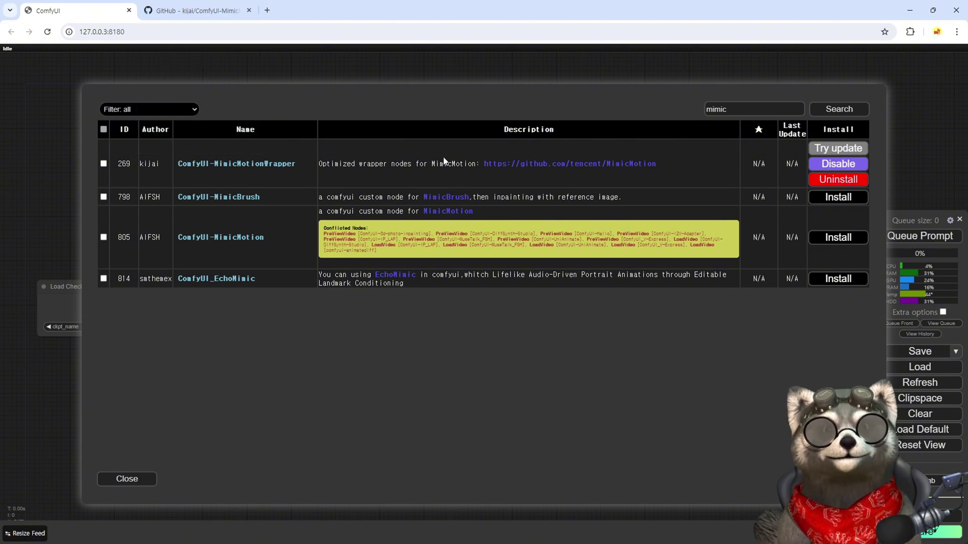
click(126, 479)
click(196, 10)
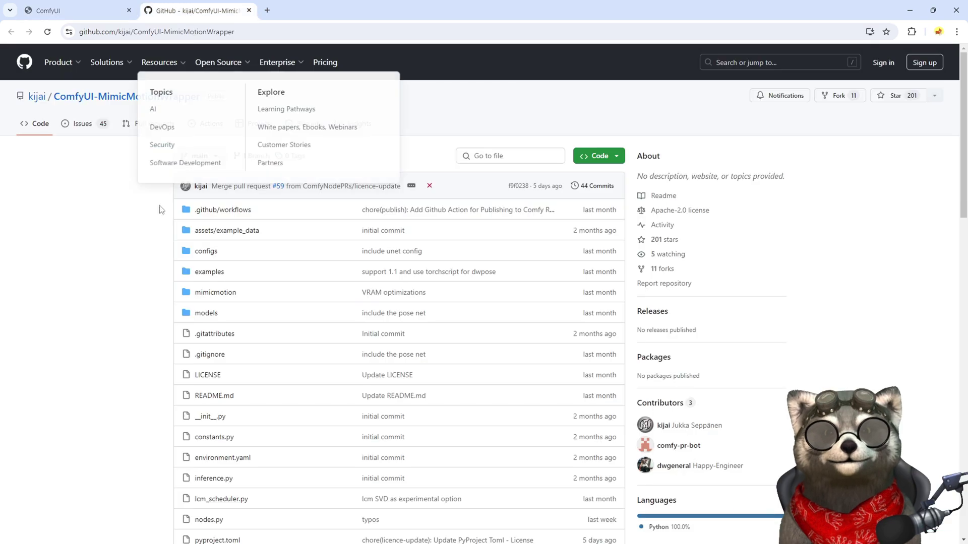
scroll(175, 275, down, 20)
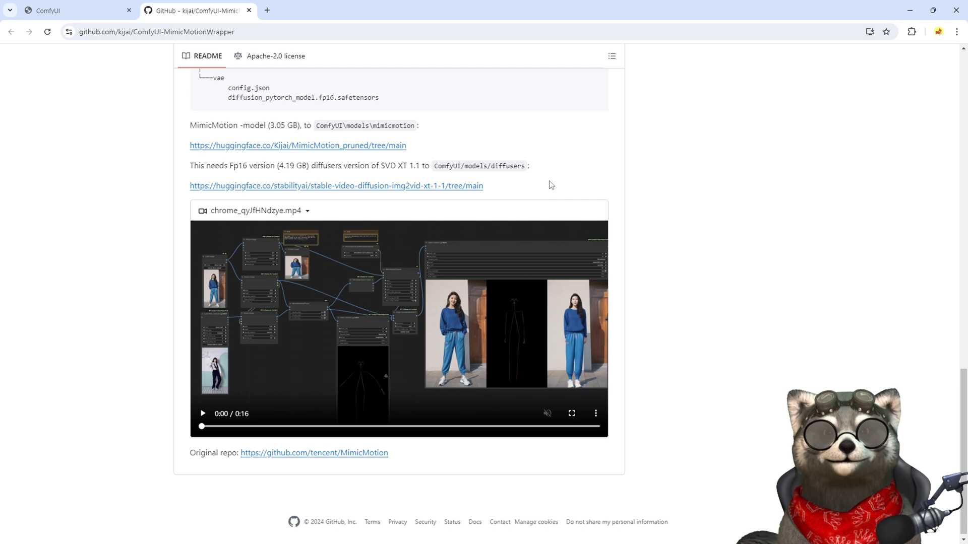
scroll(551, 185, up, 8)
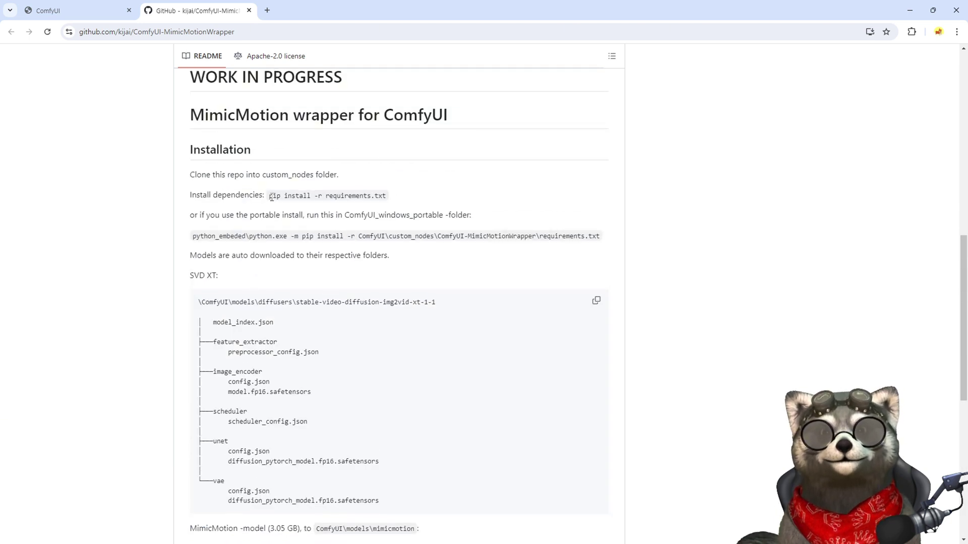
Step: Switch to File Explorer and open the Data\Packages\ComfyUI\custom_nodes\ComfyUI-MimicMotionWrapper folder inside SD
click(75, 10)
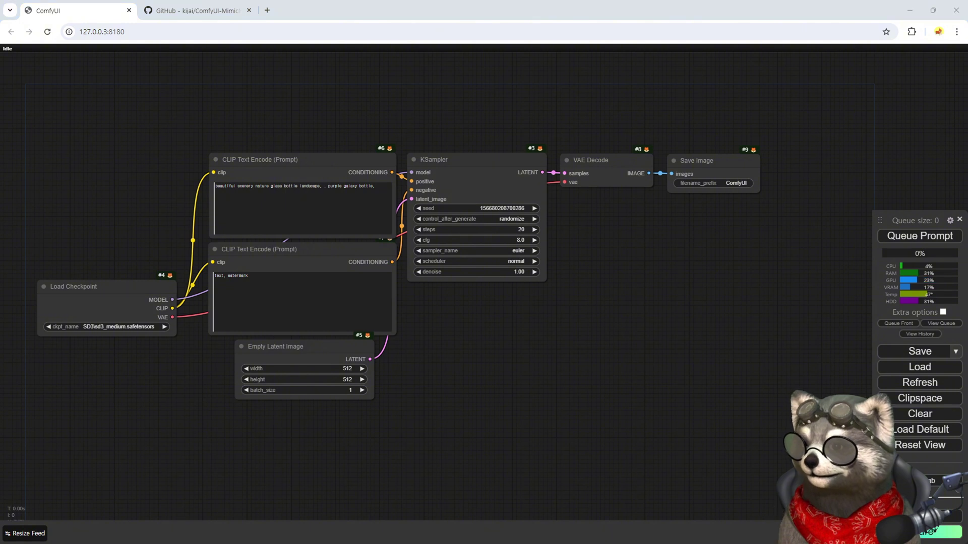
key(alt+Tab)
double_click(348, 236)
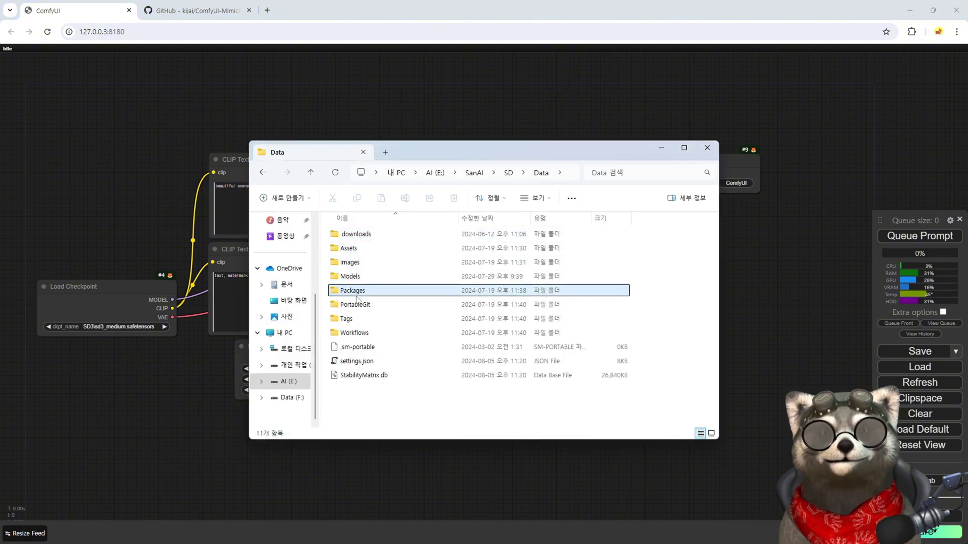
double_click(353, 291)
double_click(356, 233)
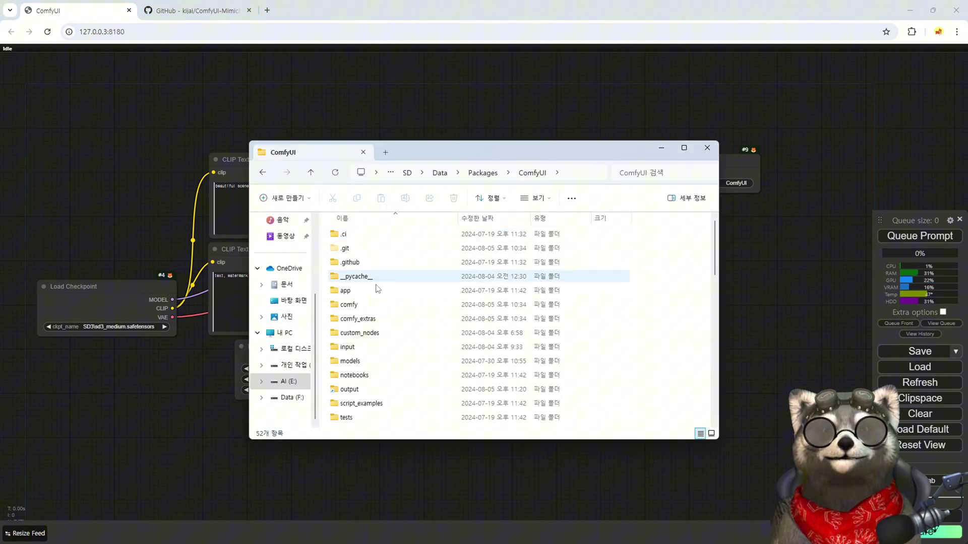
double_click(362, 334)
scroll(371, 327, down, 6)
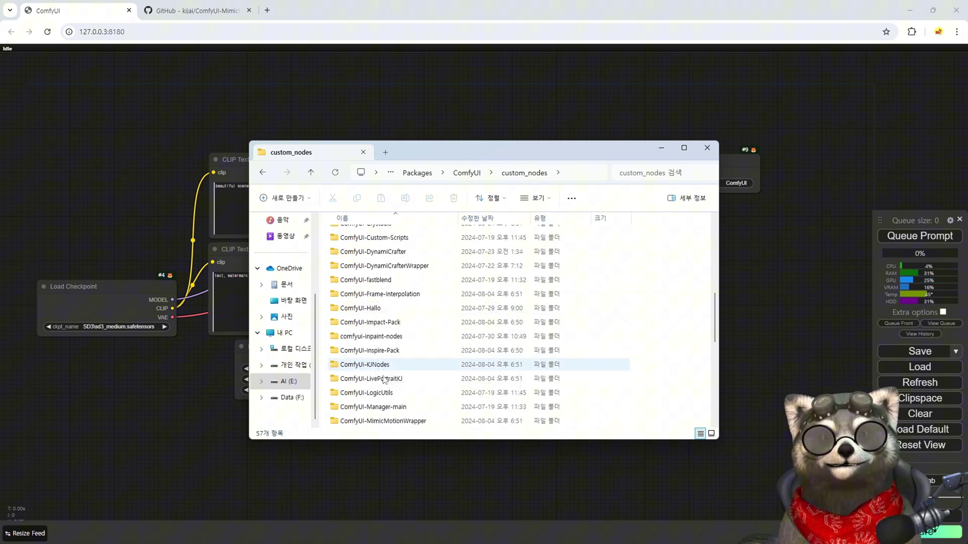
double_click(373, 421)
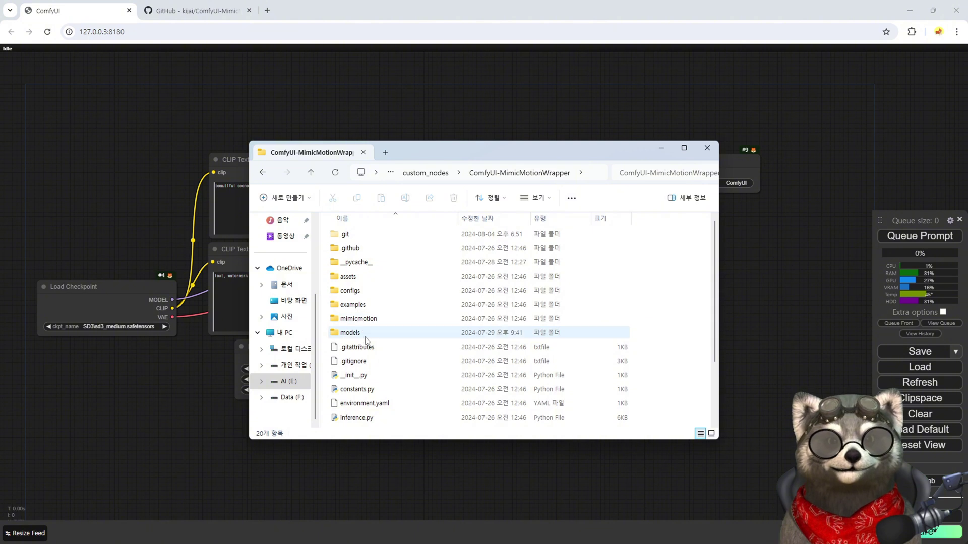
Step: Locate requirements.txt, open a command prompt in the ComfyUI-MimicMotionWrapper folder, and list its contents with dir
scroll(361, 348, down, 3)
click(360, 422)
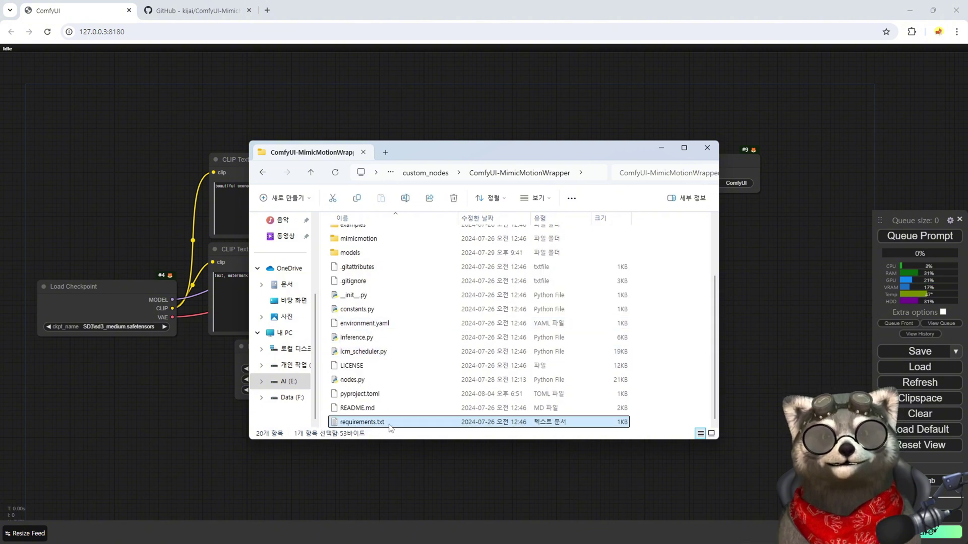
click(596, 175)
text(cmd)
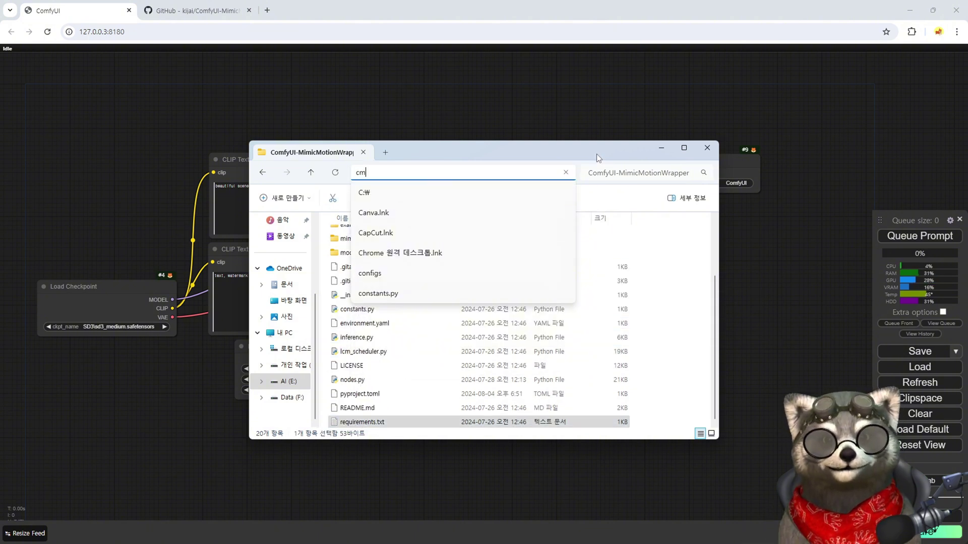
key(Return)
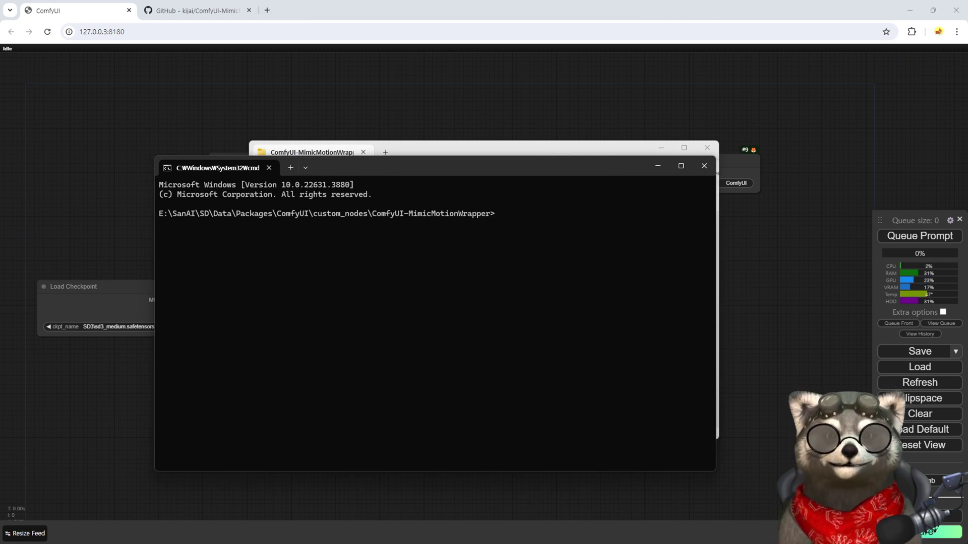
text(dir)
key(Return)
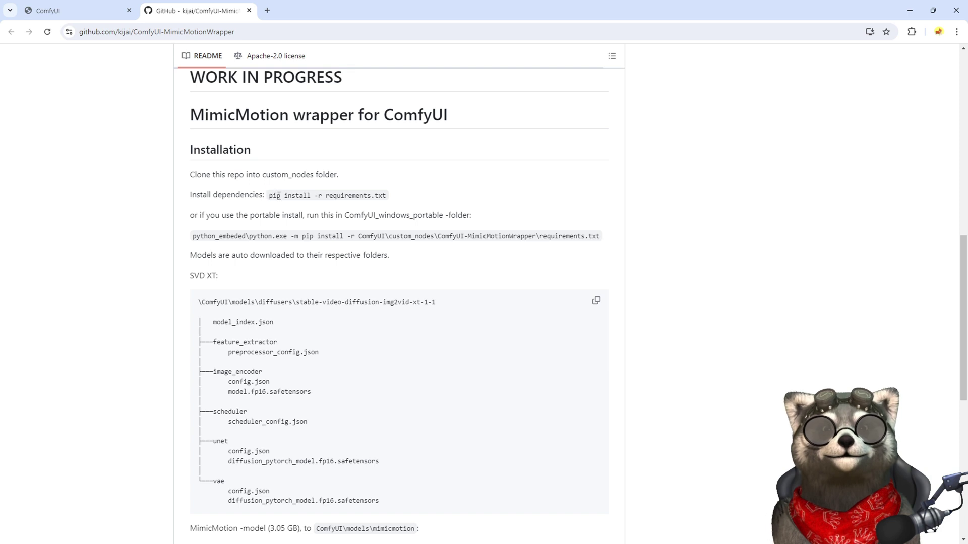
Step: Copy "pip install -r requirements.txt" from the README, run it in the command prompt, check the output, and close the prompt
mouse_move(278, 196)
mouse_down()
mouse_move(333, 216)
mouse_move(335, 196)
mouse_move(317, 194)
mouse_move(389, 197)
mouse_up()
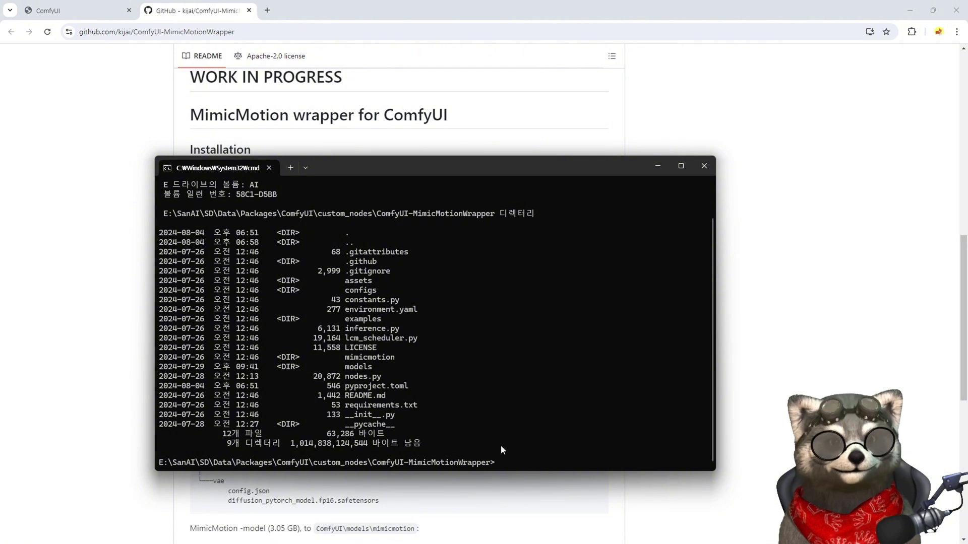
text(pip install -r requirements.txt)
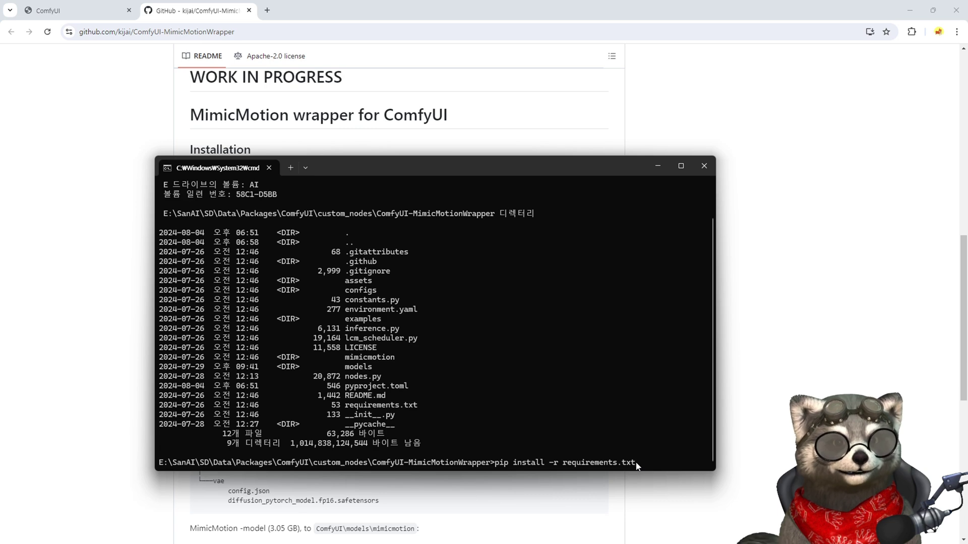
key(Return)
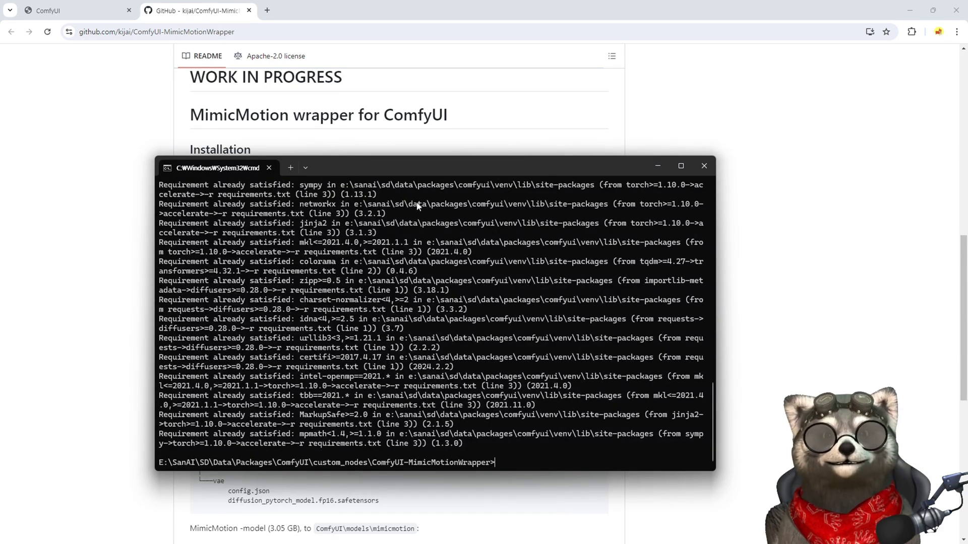
scroll(436, 347, up, 10)
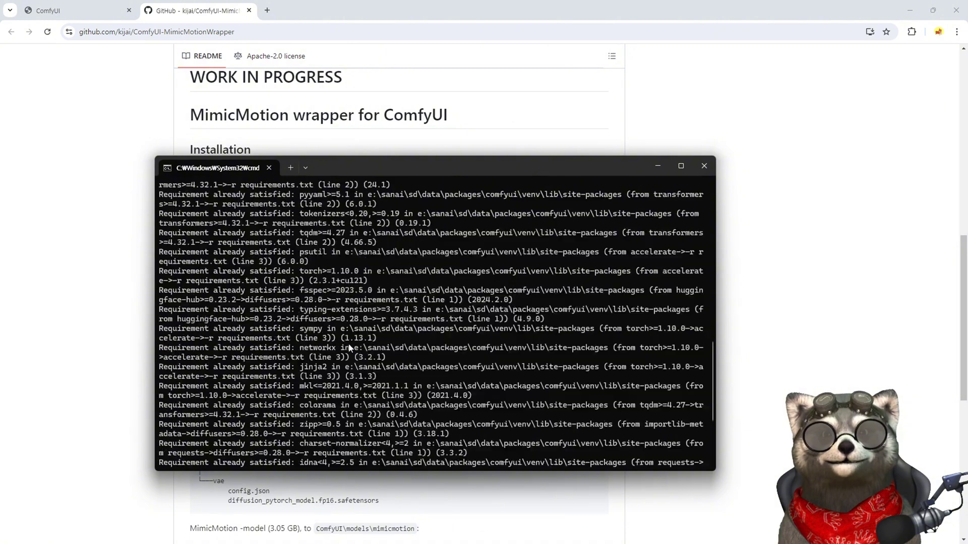
scroll(368, 363, down, 10)
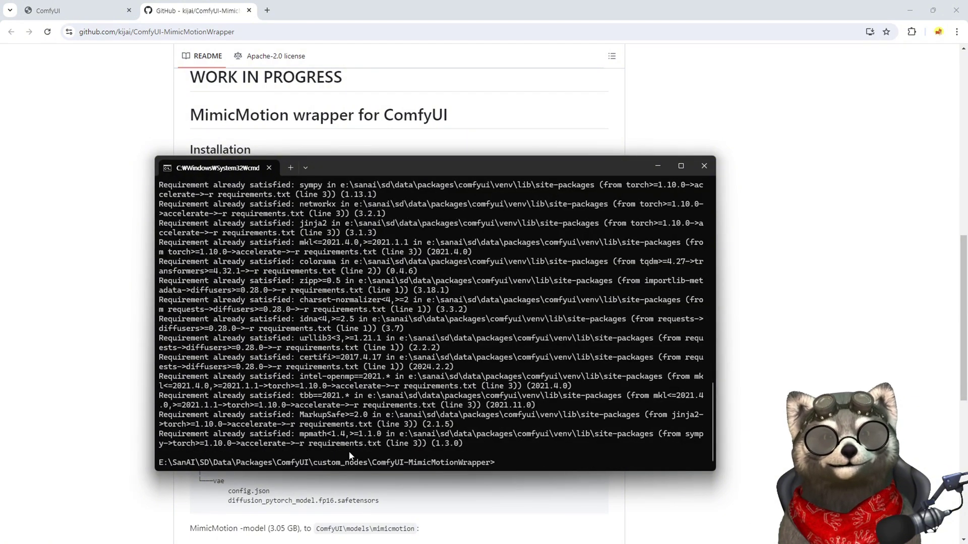
click(704, 166)
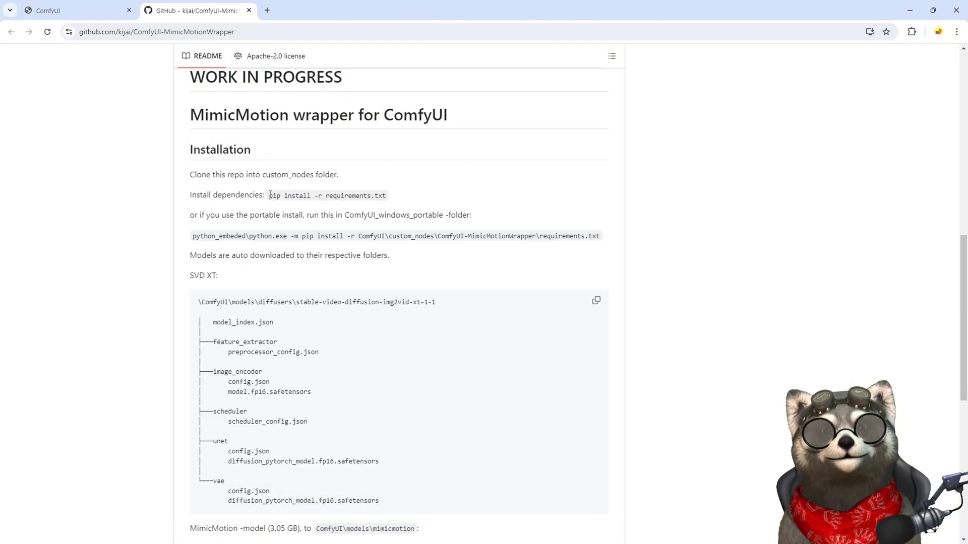
Step: Open the README's Hugging Face link for stable-video-diffusion-img2vid-xt-1-1 and examine the repository's files
drag(270, 195, 386, 197)
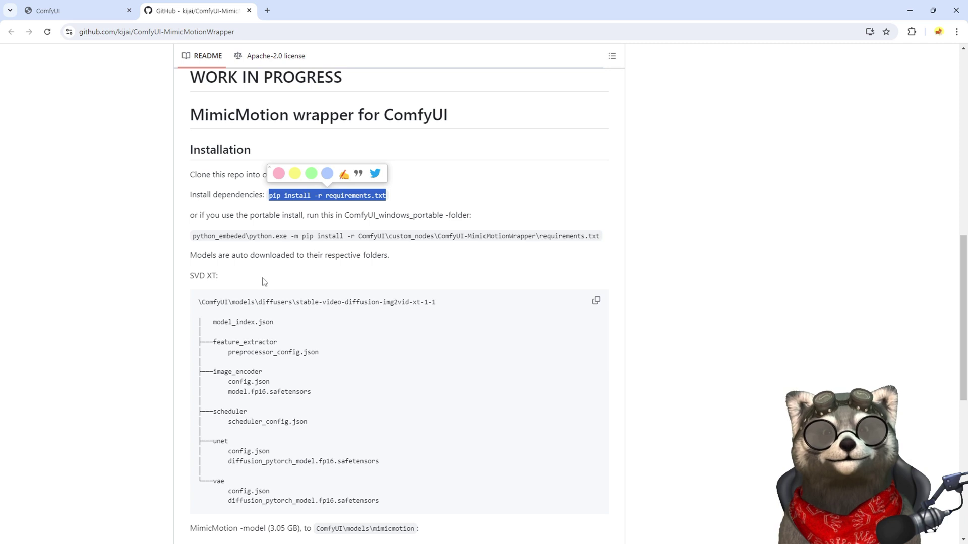
drag(191, 276, 218, 279)
scroll(285, 283, down, 5)
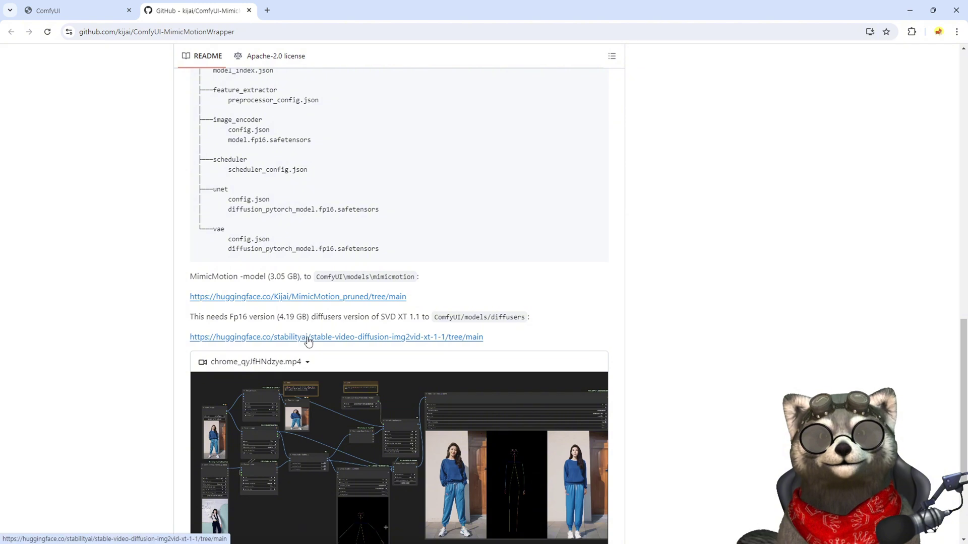
middle_click(309, 342)
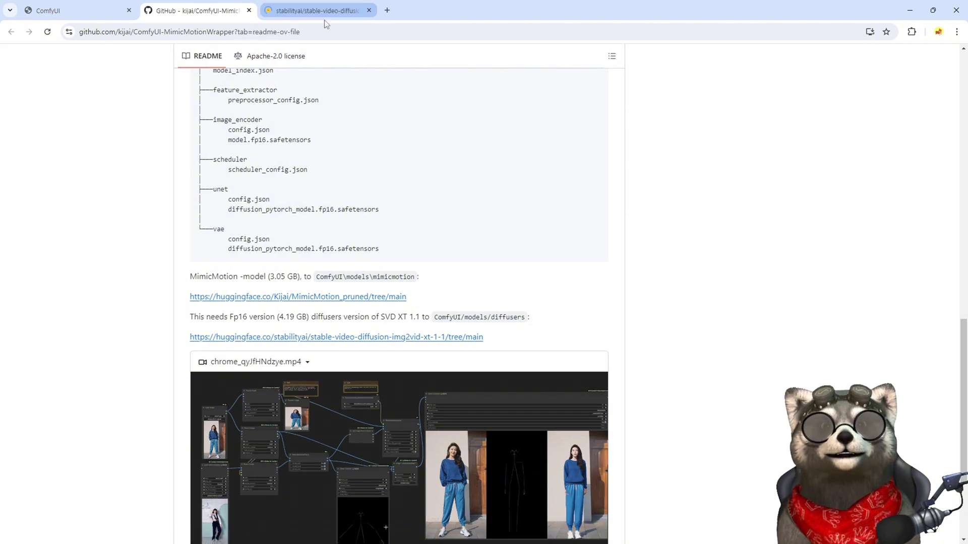
click(324, 12)
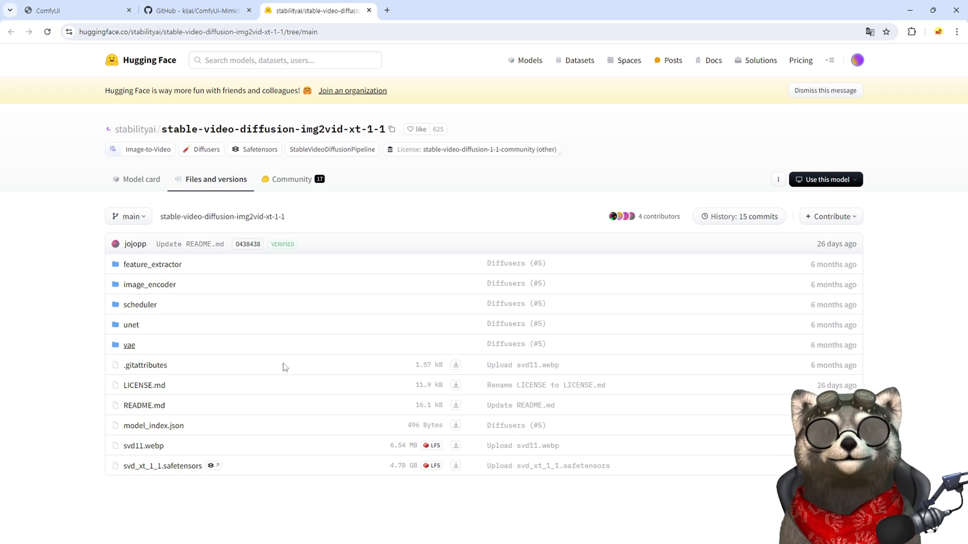
key(ctrl+shift+Tab)
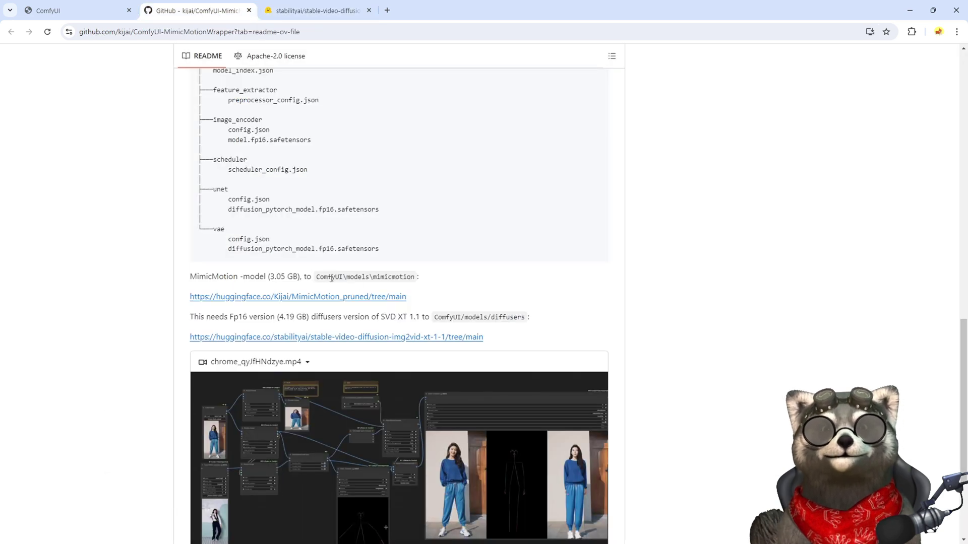
Step: Highlight the ComfyUI\models\mimicmotion path, translate the README into Korean, and highlight its line on automatic model downloads
drag(318, 280, 411, 281)
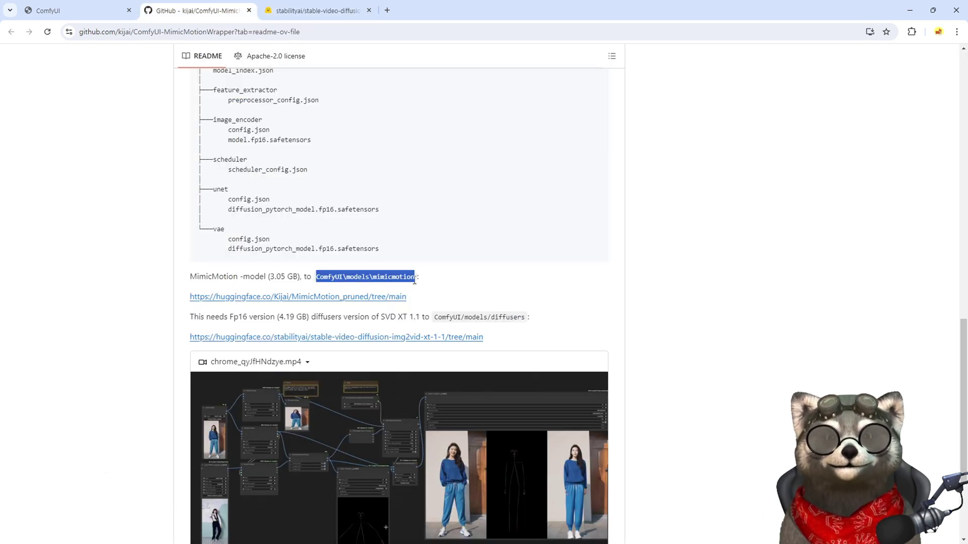
scroll(225, 244, up, 5)
right_click(225, 244)
click(252, 417)
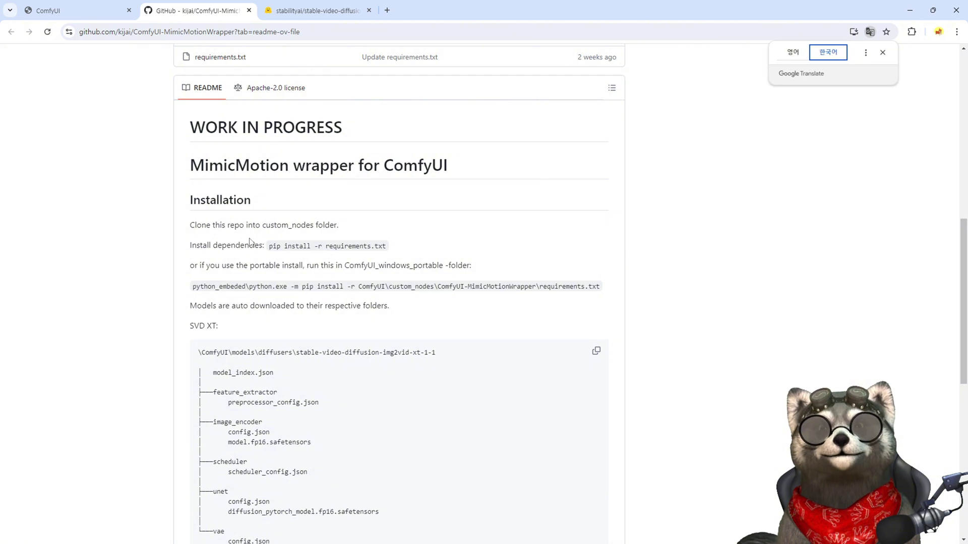
mouse_move(190, 306)
mouse_down()
mouse_move(352, 308)
mouse_move(369, 319)
mouse_up()
scroll(223, 247, down, 2)
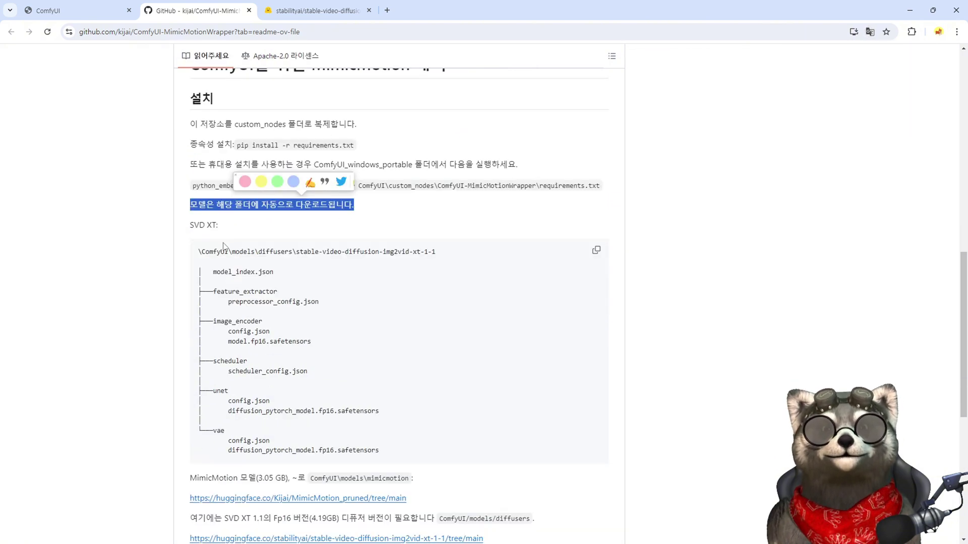
Step: Highlight the SVD XT model's folder path and file tree in the README, and return to the ComfyUI page
drag(259, 251, 438, 256)
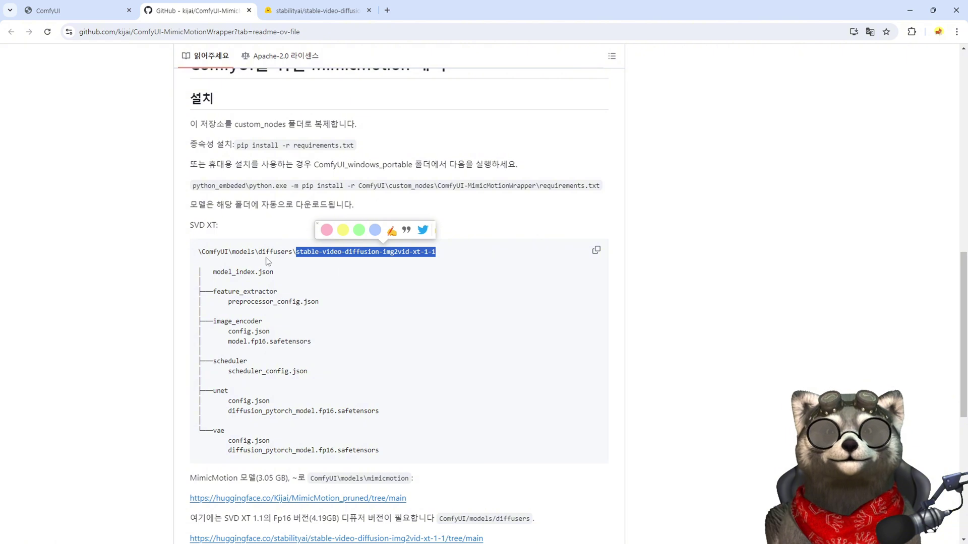
mouse_move(212, 271)
mouse_down()
mouse_move(339, 374)
mouse_move(387, 431)
mouse_move(394, 456)
mouse_up()
key(ctrl+1)
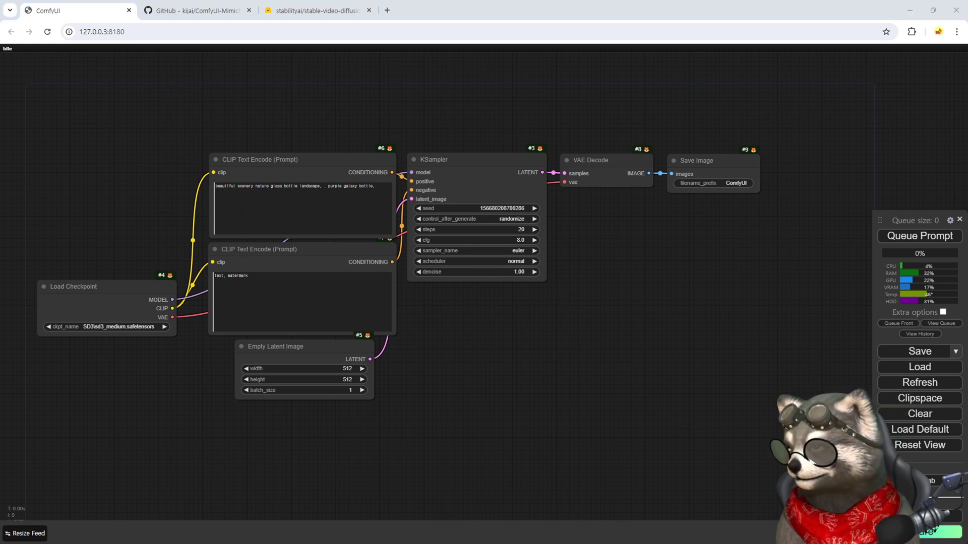
Step: Open the ComfyUI-MimicMotionWrapper examples folder and load mimic_motion_example_02.json onto the ComfyUI canvas
key(alt+Tab)
double_click(380, 421)
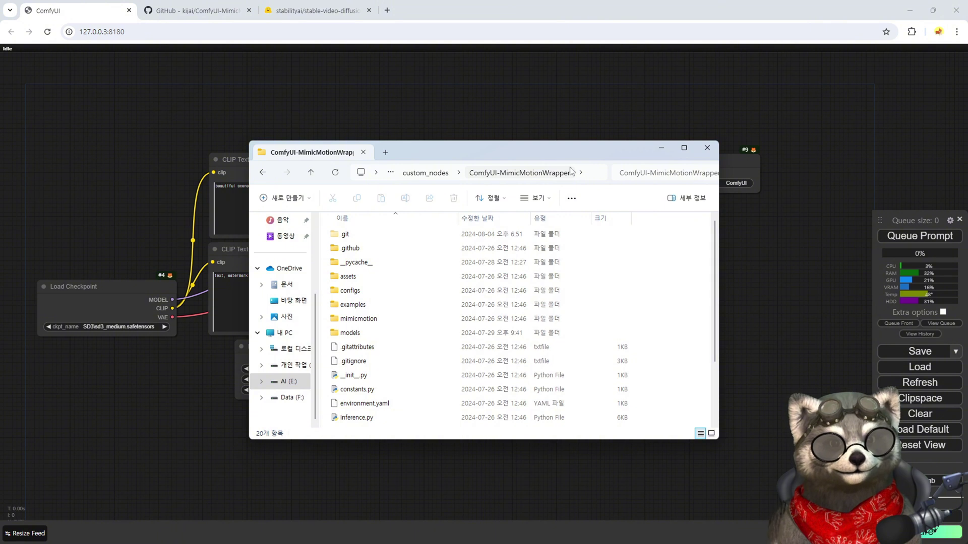
double_click(361, 304)
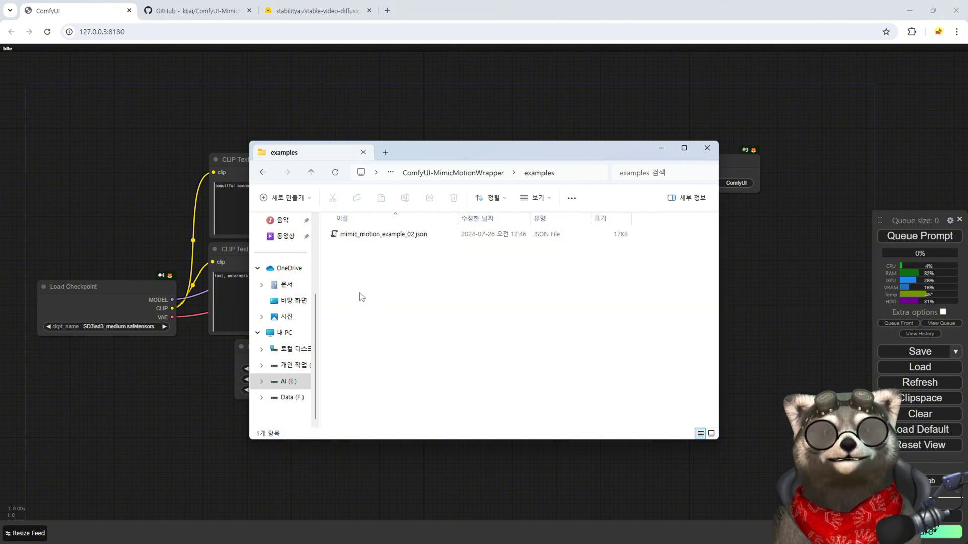
click(373, 234)
drag(426, 156, 598, 143)
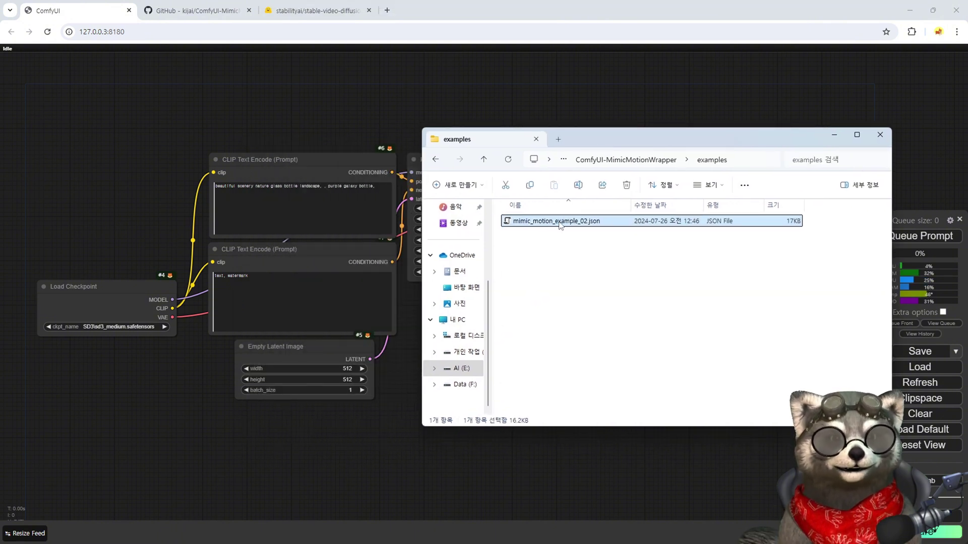
drag(561, 226, 322, 277)
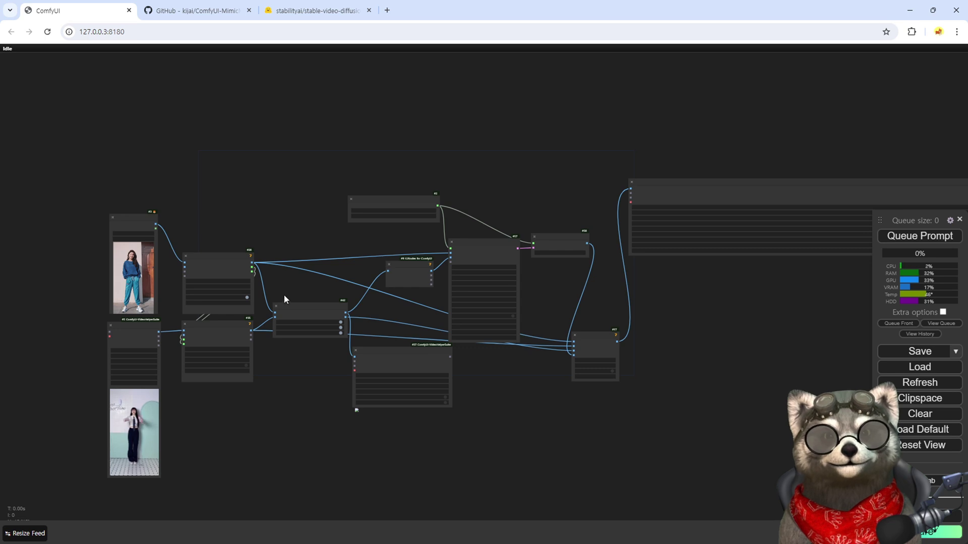
Step: Examine the loaded MimicMotion workflow's nodes, from the image and video inputs through the sampler to the final Video Combine
scroll(284, 294, up, 4)
scroll(123, 374, up, 1)
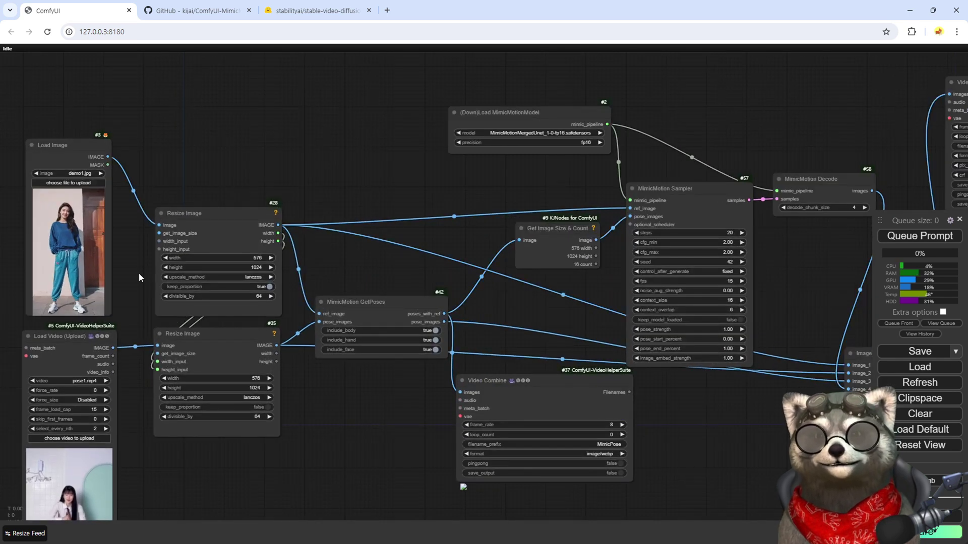
drag(590, 319, 501, 384)
drag(307, 305, 338, 264)
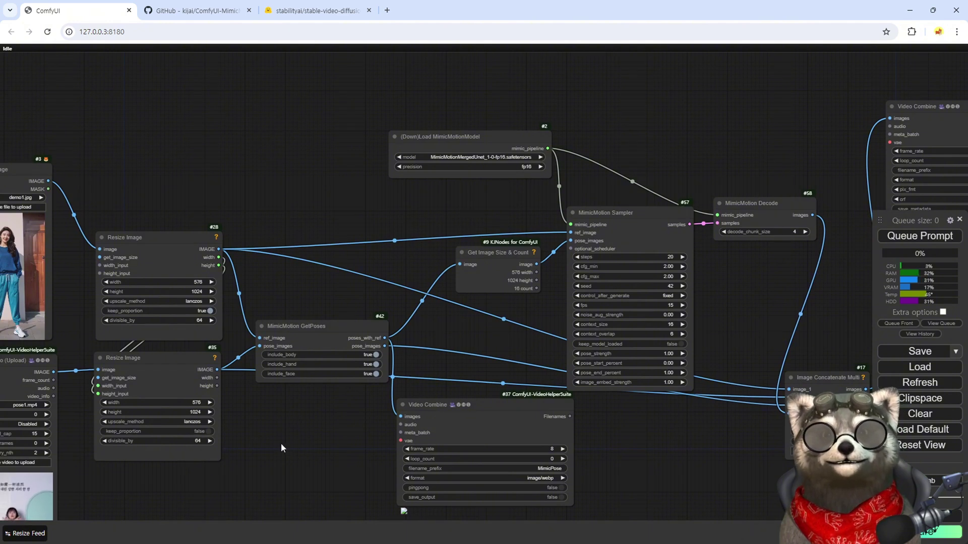
drag(280, 443, 412, 373)
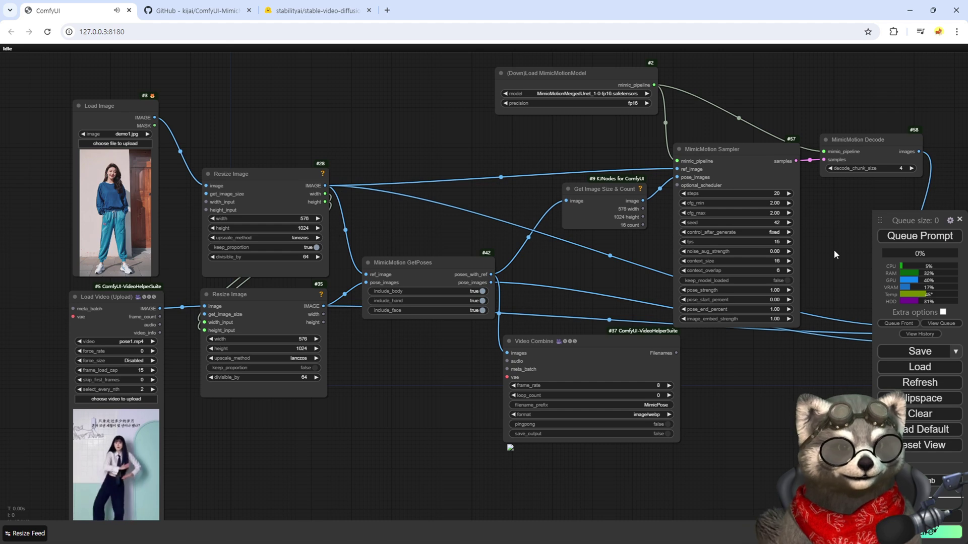
scroll(758, 252, down, 4)
drag(688, 271, 431, 310)
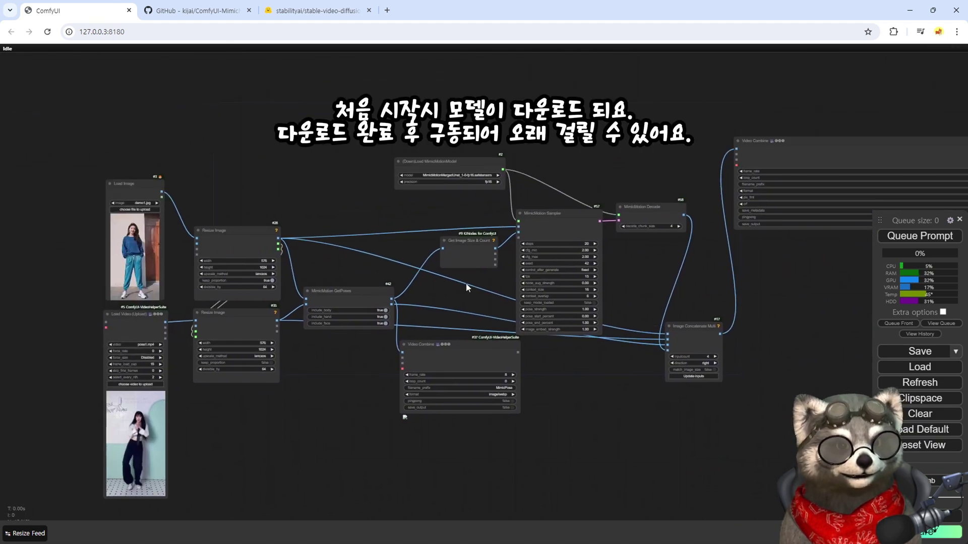
scroll(356, 254, up, 3)
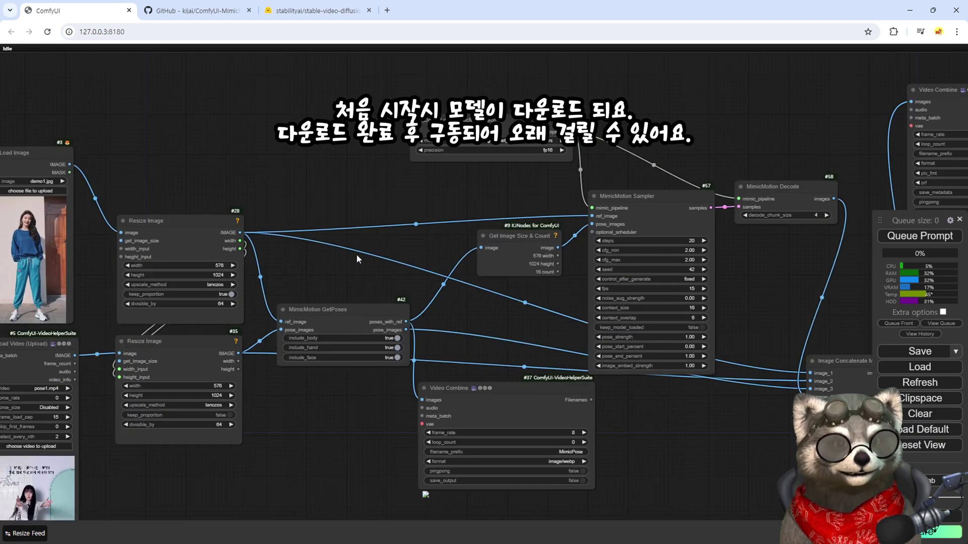
Step: Queue the MimicMotion workflow and inspect the pose preview in the MimicPose Video Combine node
key(ctrl+Return)
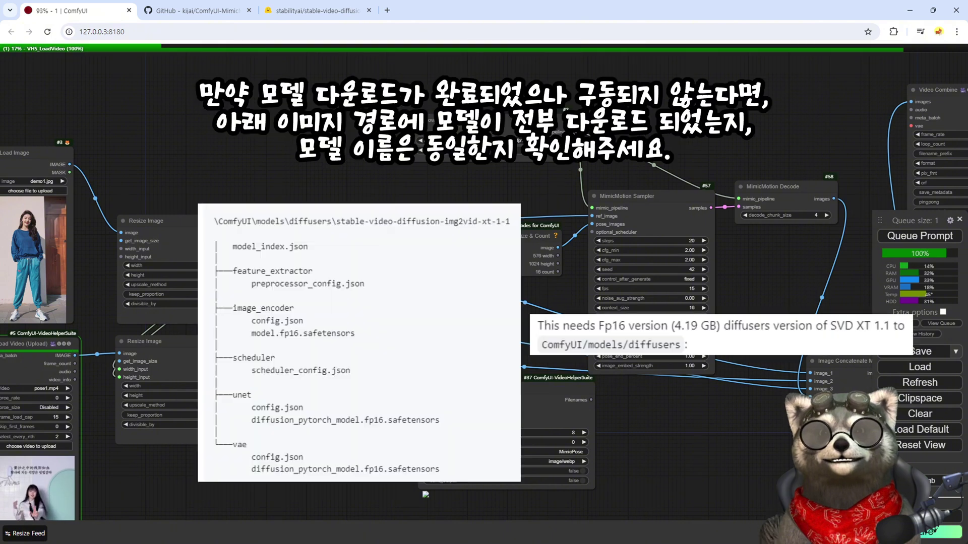
drag(304, 274, 424, 255)
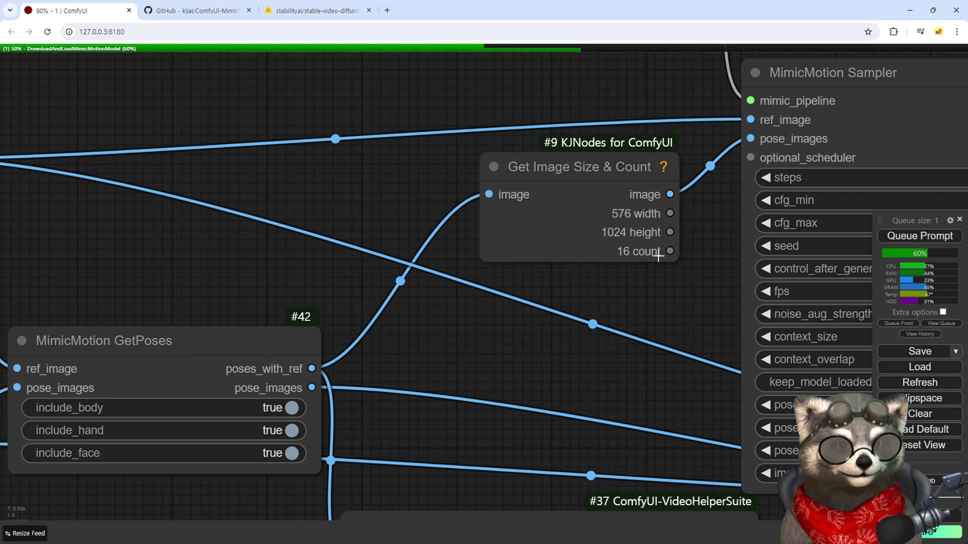
scroll(605, 329, down, 5)
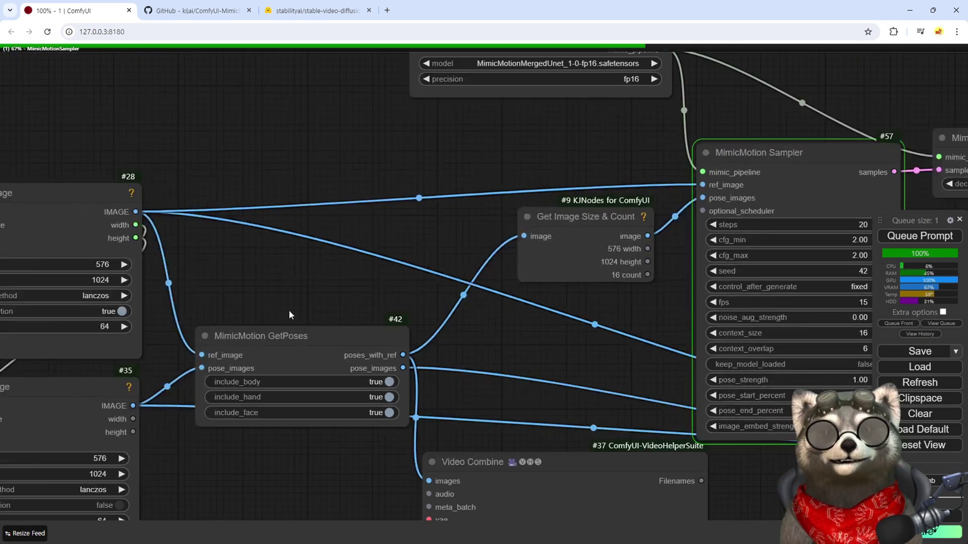
scroll(159, 270, up, 1)
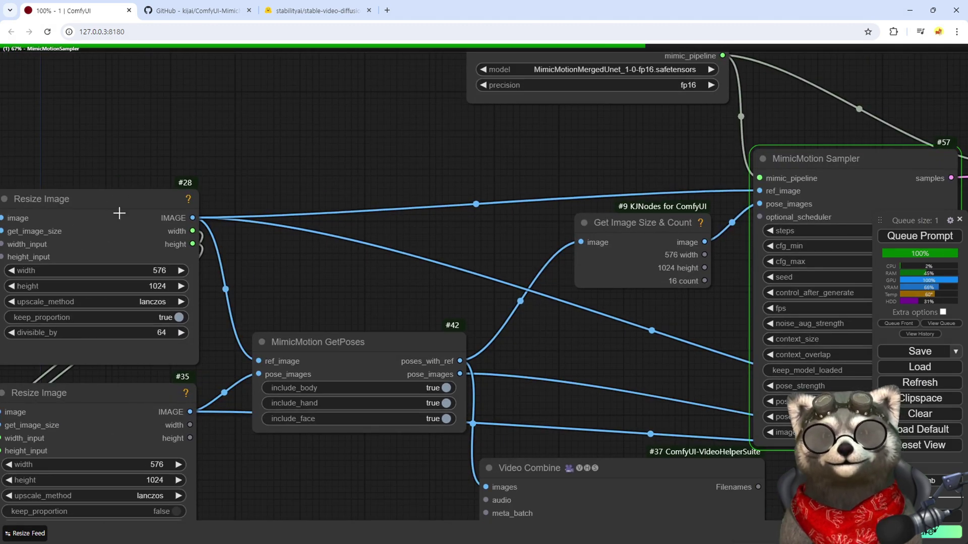
scroll(682, 256, down, 1)
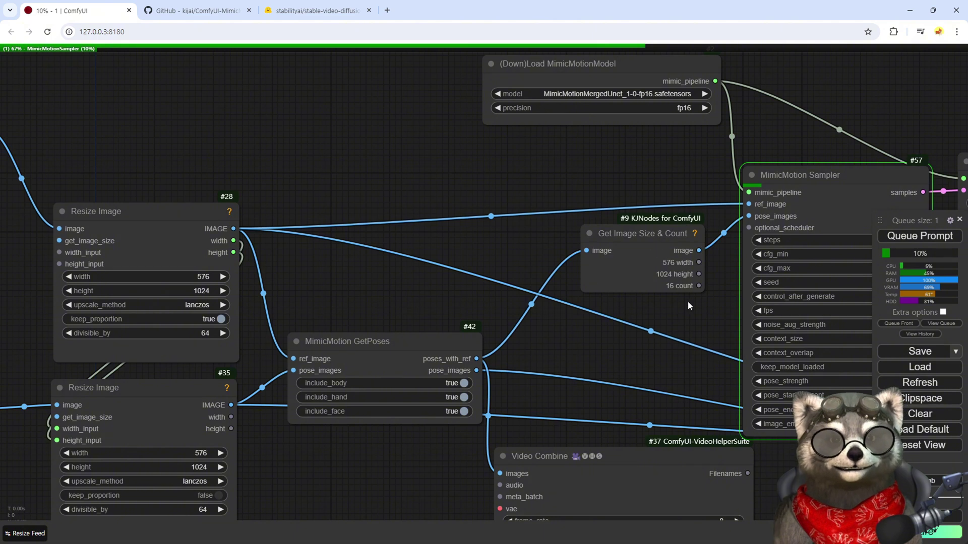
drag(305, 351, 267, 278)
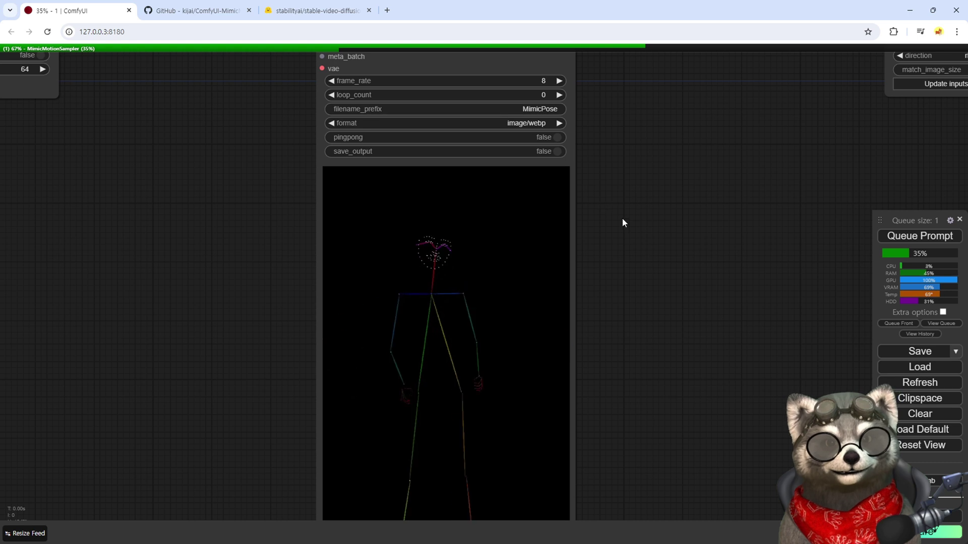
Step: Set the frame_rate of the MimicPose Video Combine node to 15
scroll(622, 222, down, 2)
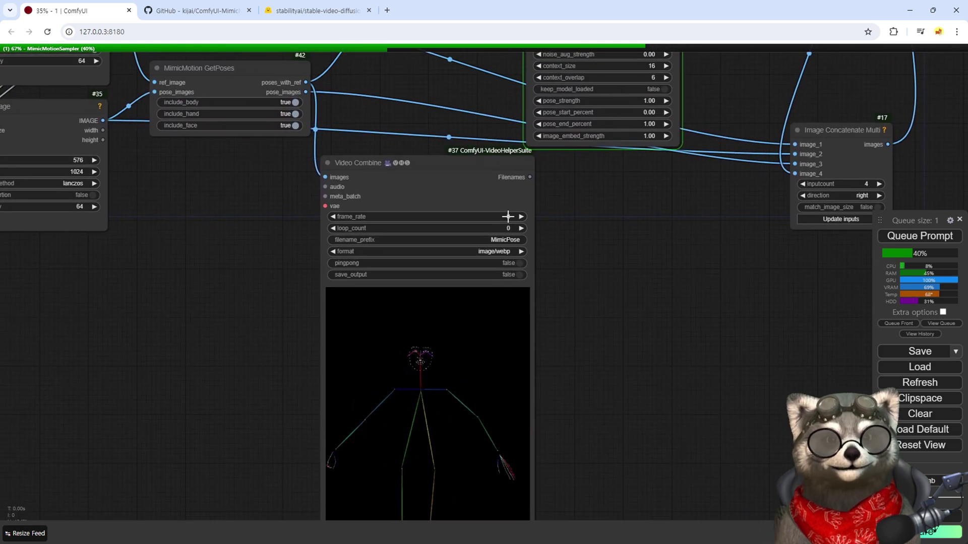
click(507, 216)
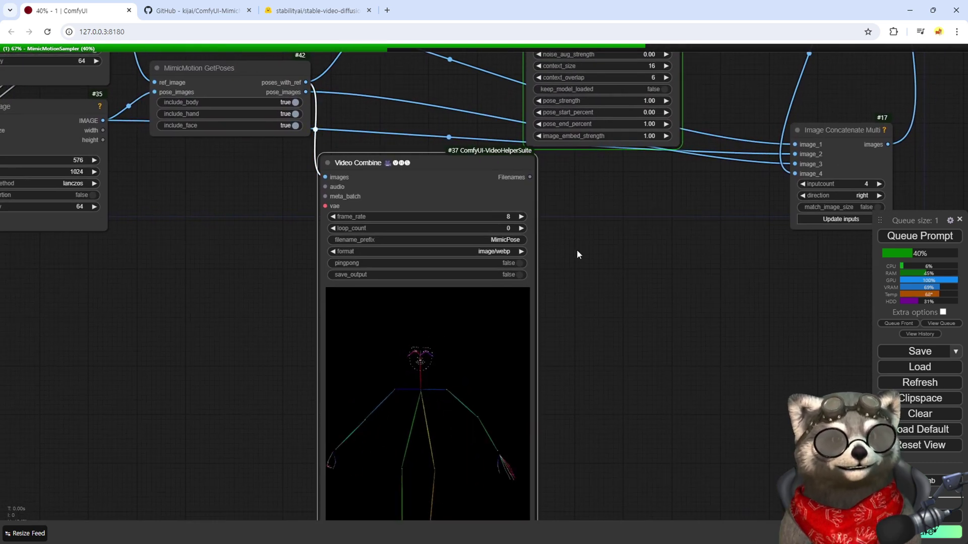
drag(192, 220, 355, 276)
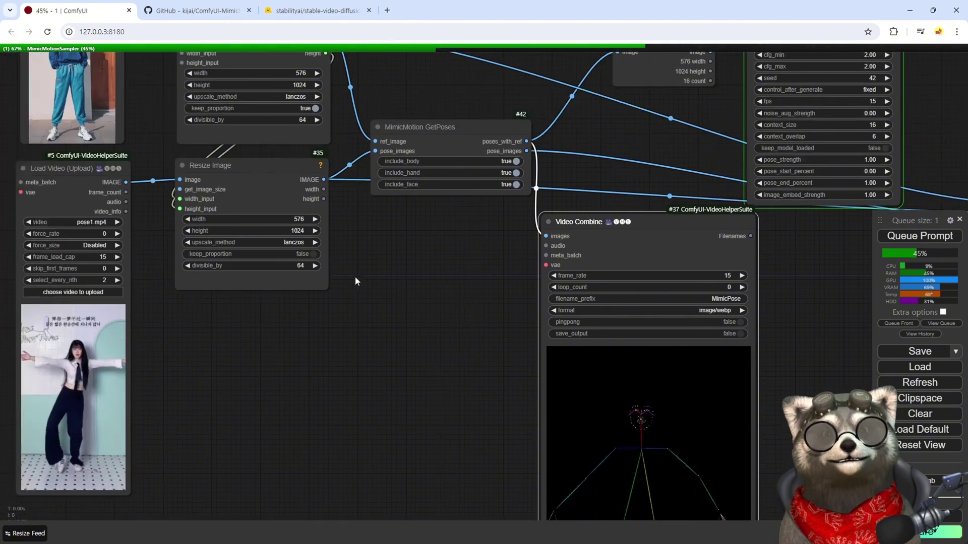
Step: Examine the MimicMotion model loader, sampler, decode and Image Concatenate Multi nodes while the workflow runs
drag(814, 351, 453, 329)
scroll(544, 298, down, 3)
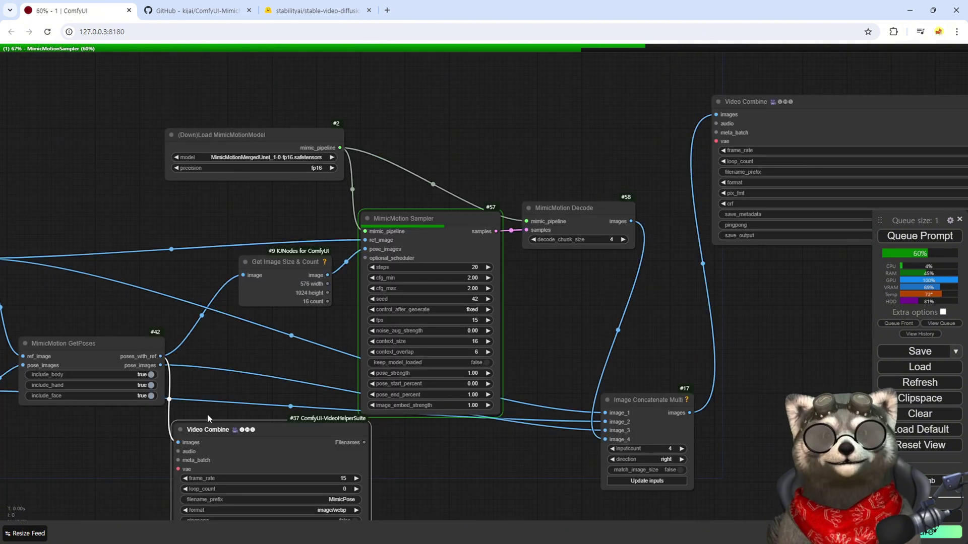
drag(218, 398, 263, 351)
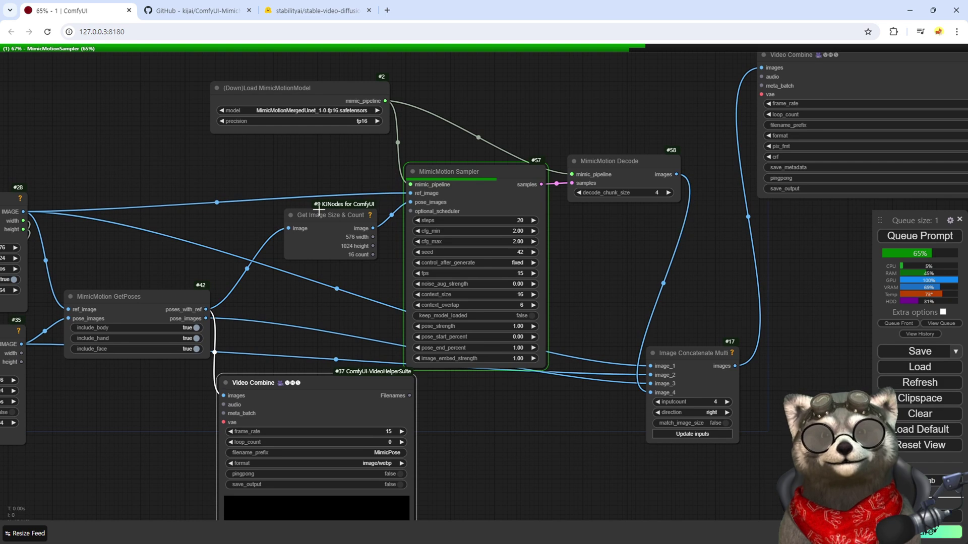
drag(319, 210, 241, 240)
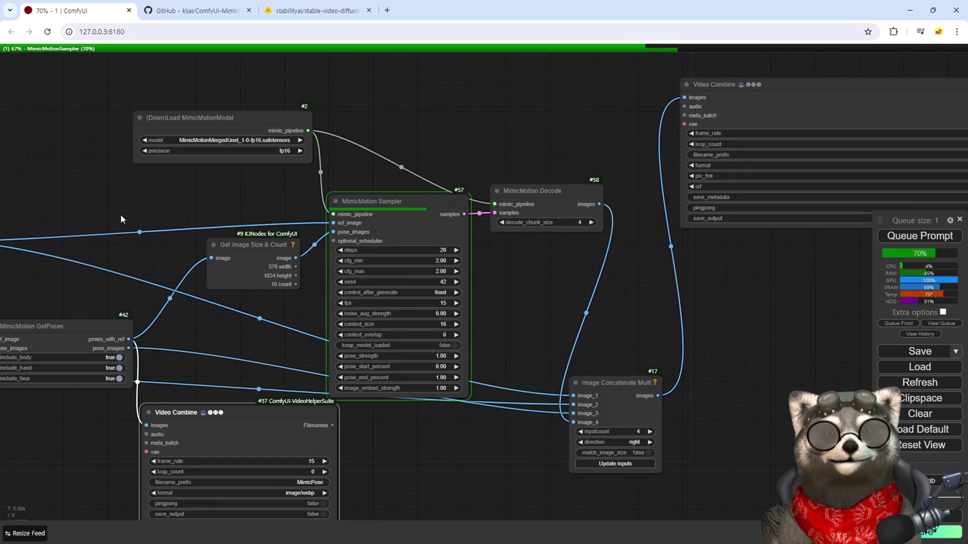
scroll(121, 216, down, 5)
drag(110, 207, 271, 195)
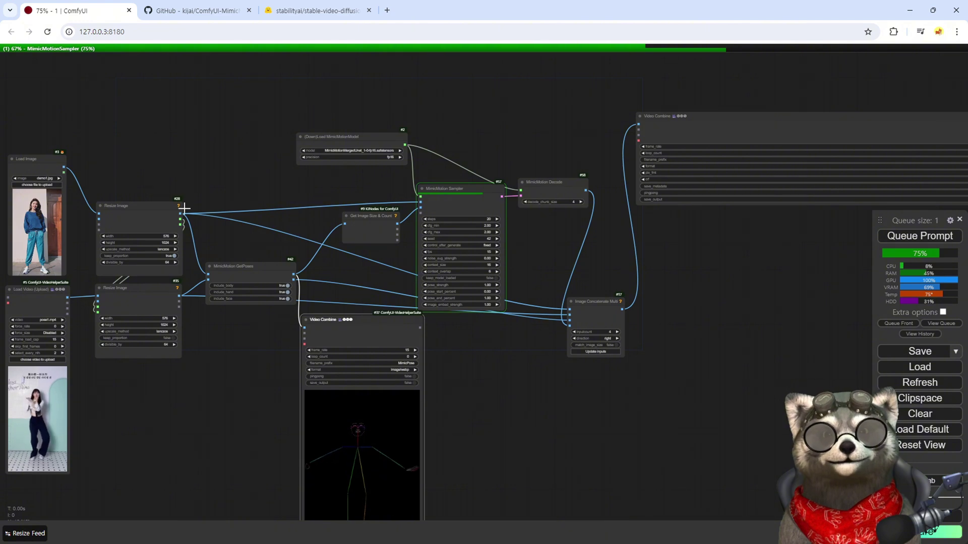
scroll(423, 204, up, 5)
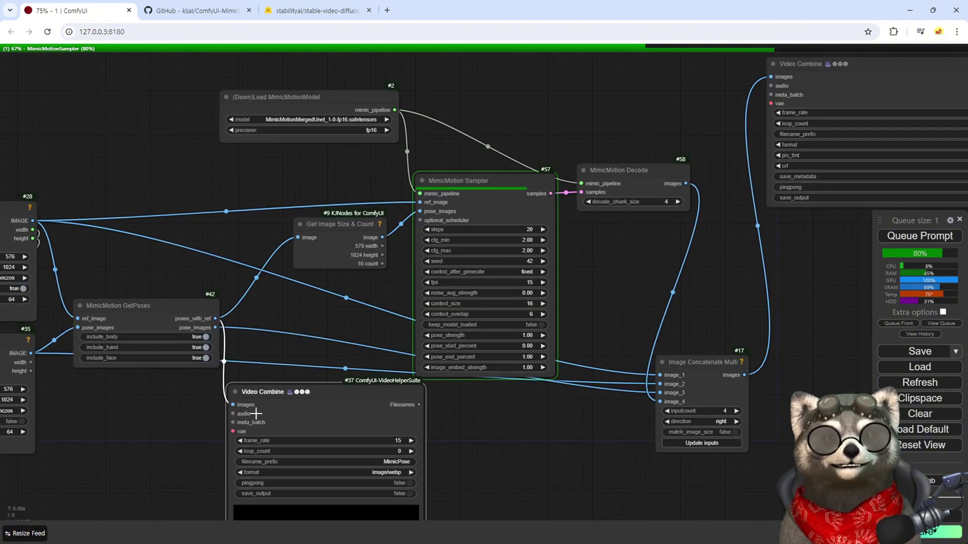
drag(327, 319, 316, 281)
drag(327, 504, 327, 325)
scroll(440, 335, up, 6)
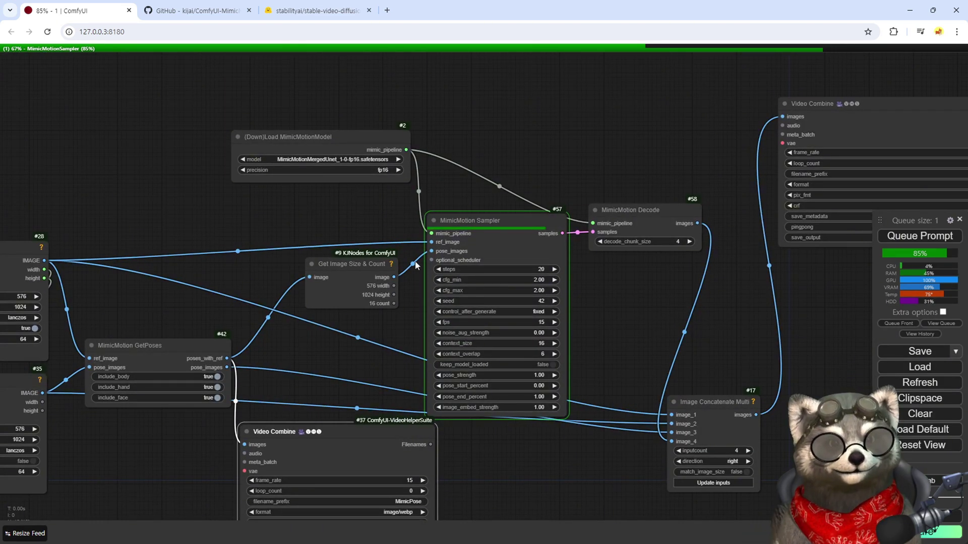
drag(386, 201, 382, 214)
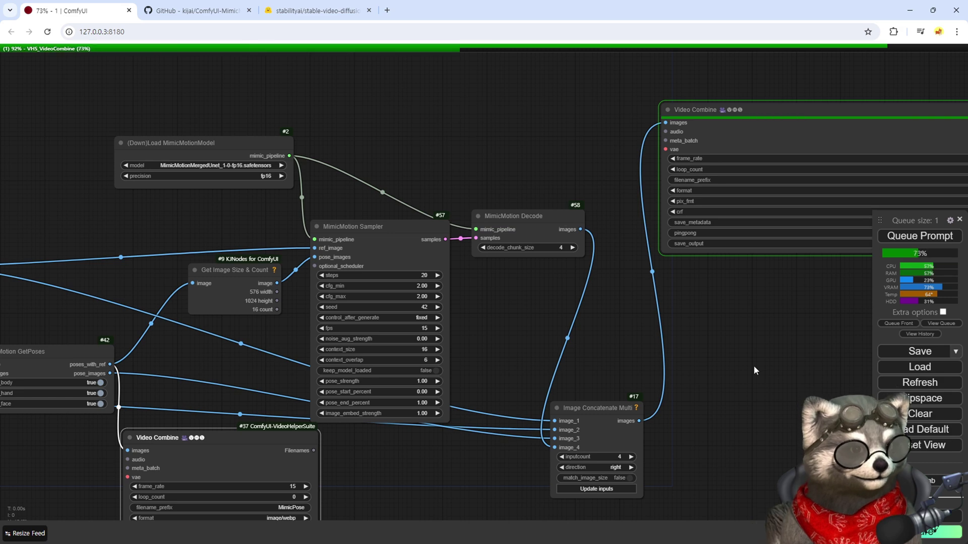
Step: Examine the side-by-side output video in the final Video Combine node, comparing the reference image, source video, pose and generated motion
drag(754, 367, 608, 297)
scroll(434, 360, up, 4)
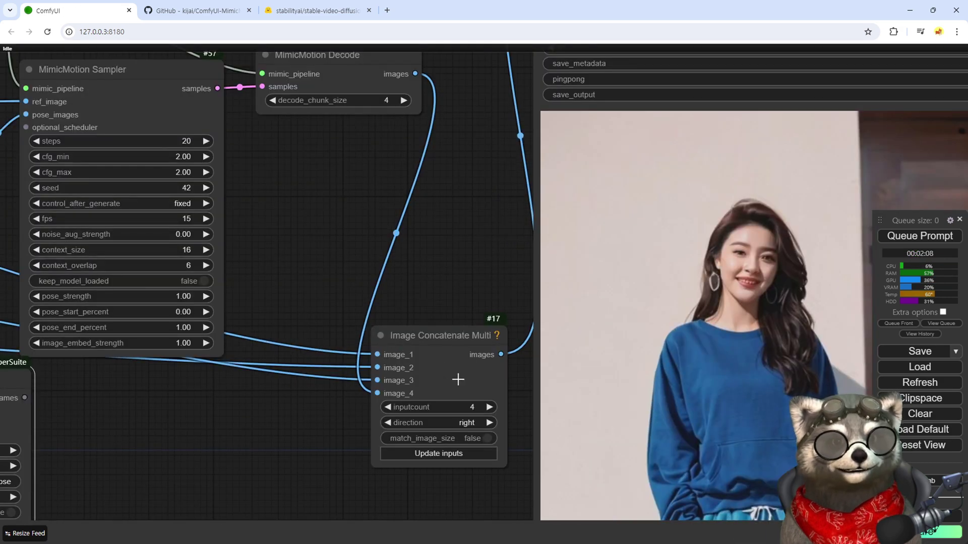
scroll(458, 380, down, 10)
drag(458, 468, 219, 359)
scroll(219, 359, down, 2)
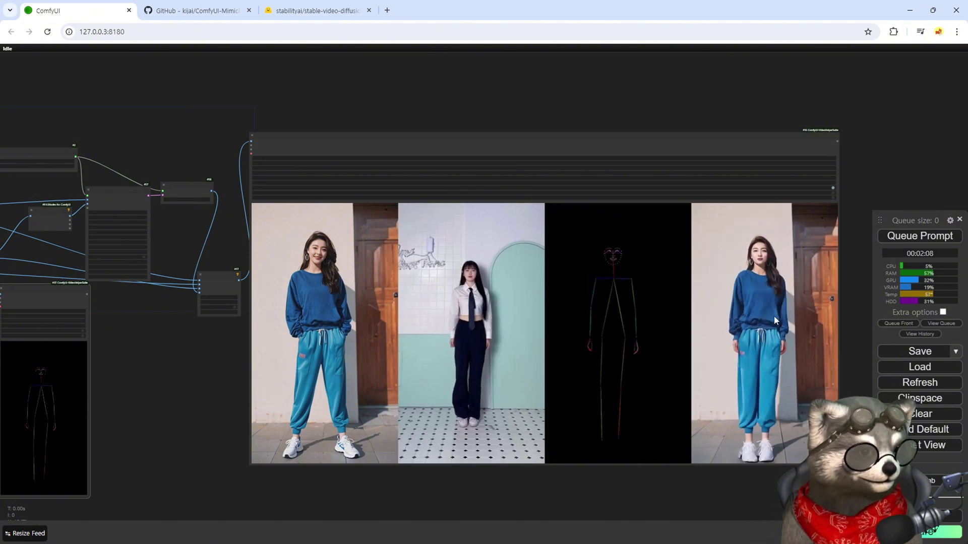
scroll(761, 275, up, 9)
scroll(750, 307, down, 5)
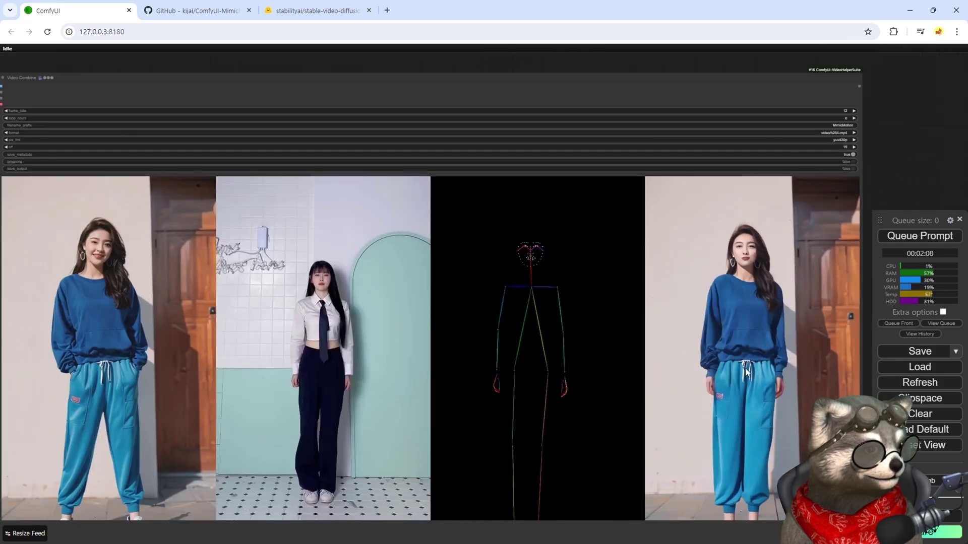
scroll(746, 373, down, 3)
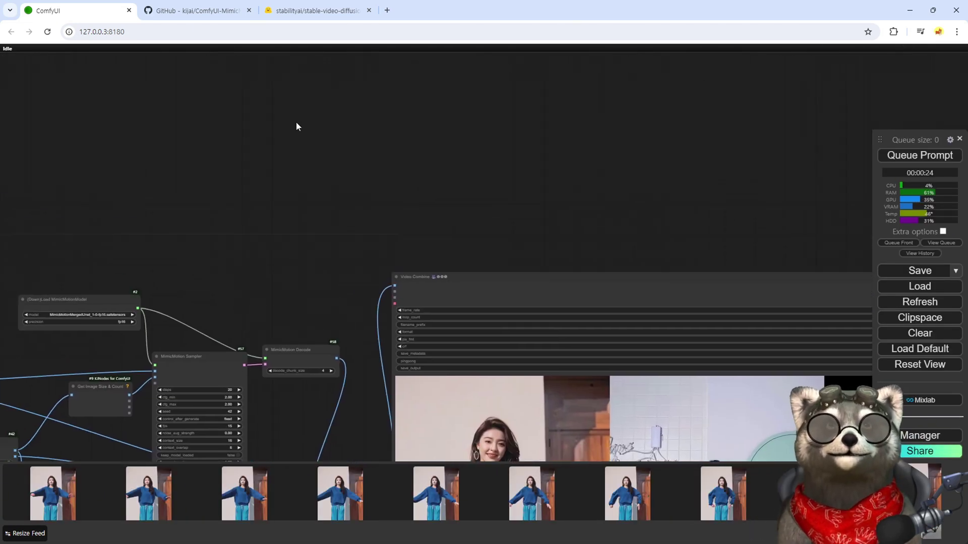
Step: Search for "reactor" and add a ReActor Fast Face Swap node in the empty area above the final Video Combine node
double_click(297, 125)
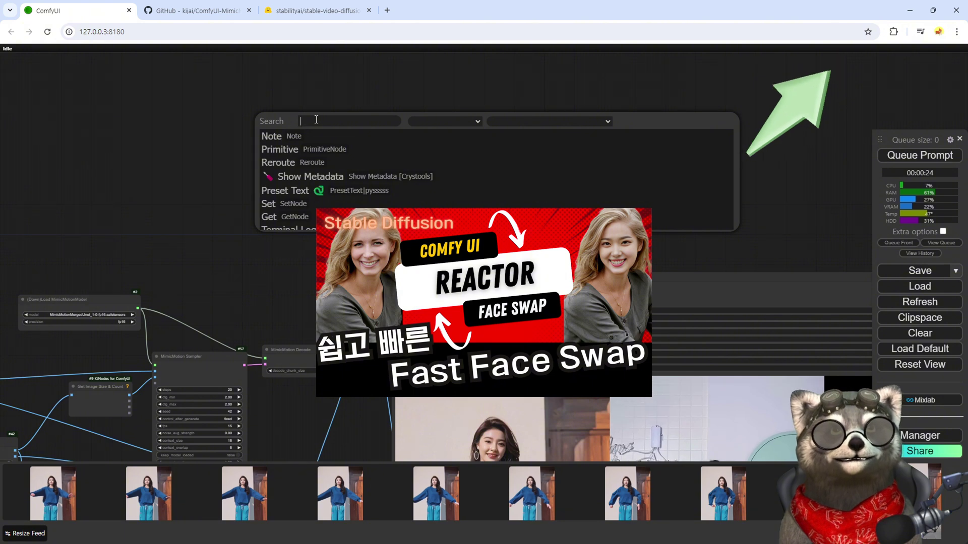
text(reactor)
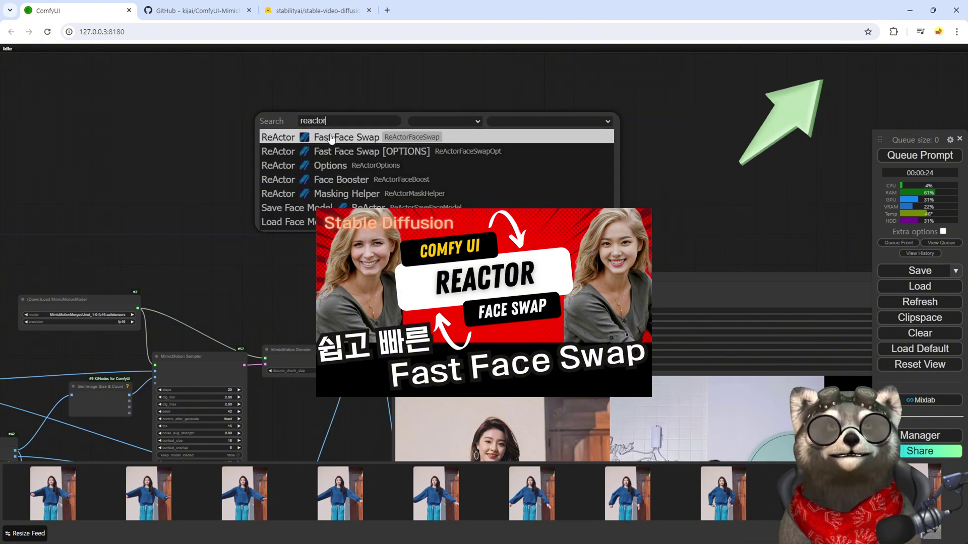
click(331, 138)
scroll(335, 171, up, 5)
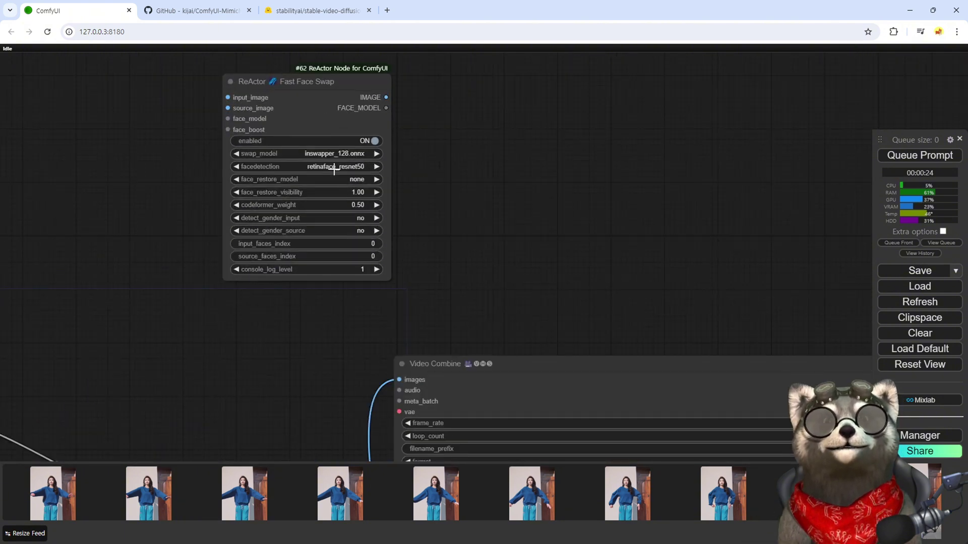
Step: Set the ReActor node's facedetection to YOLOv5l, face_restore_model to GFPGANv1.4.pth and codeformer_weight to 0.80
click(334, 171)
click(348, 192)
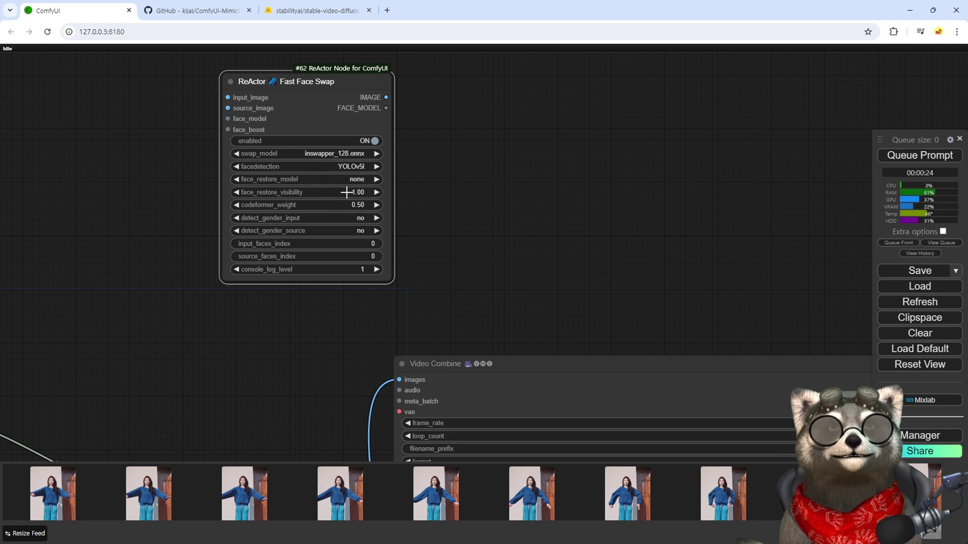
click(345, 177)
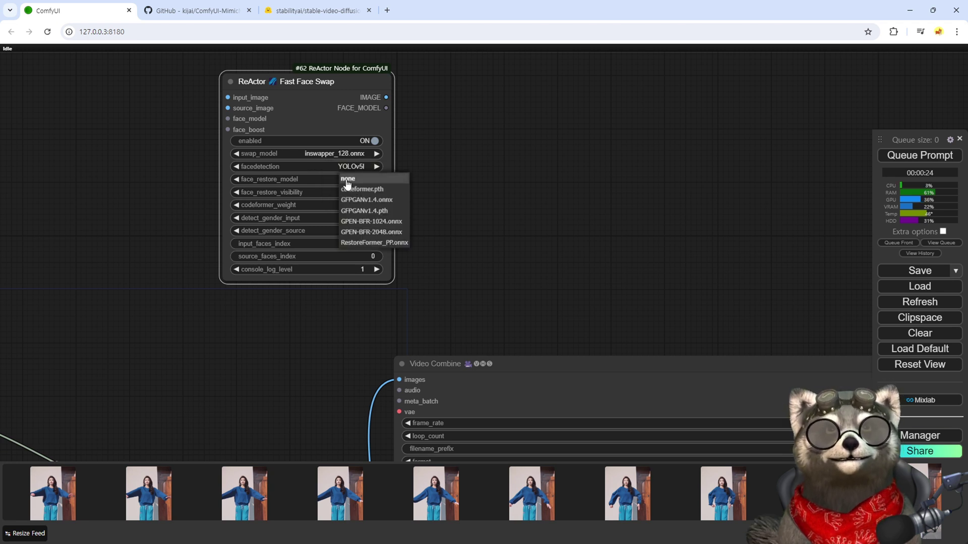
click(363, 211)
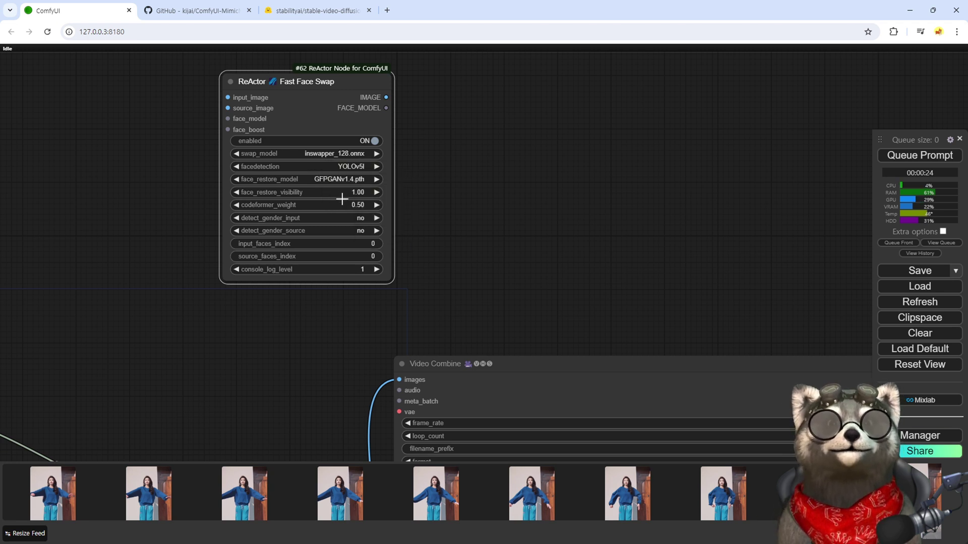
click(348, 205)
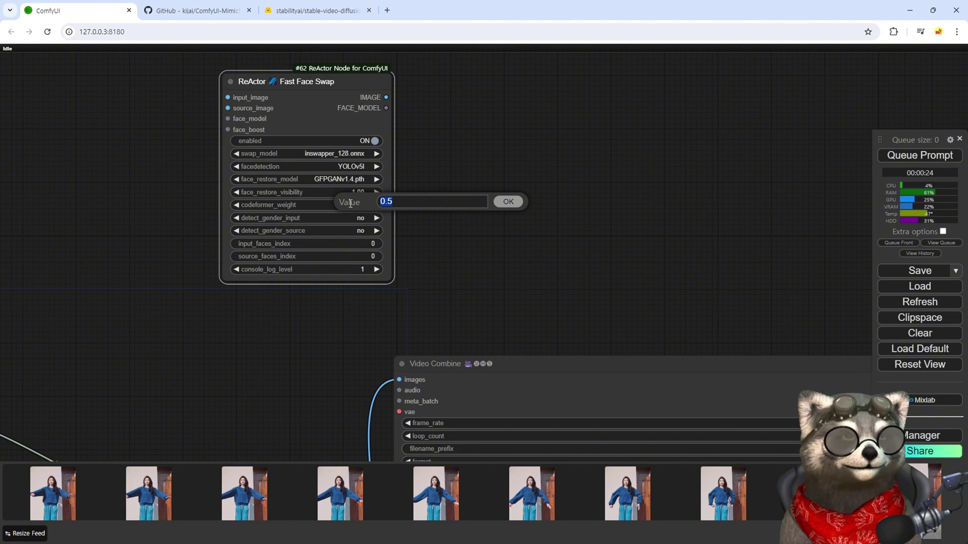
text(0.)
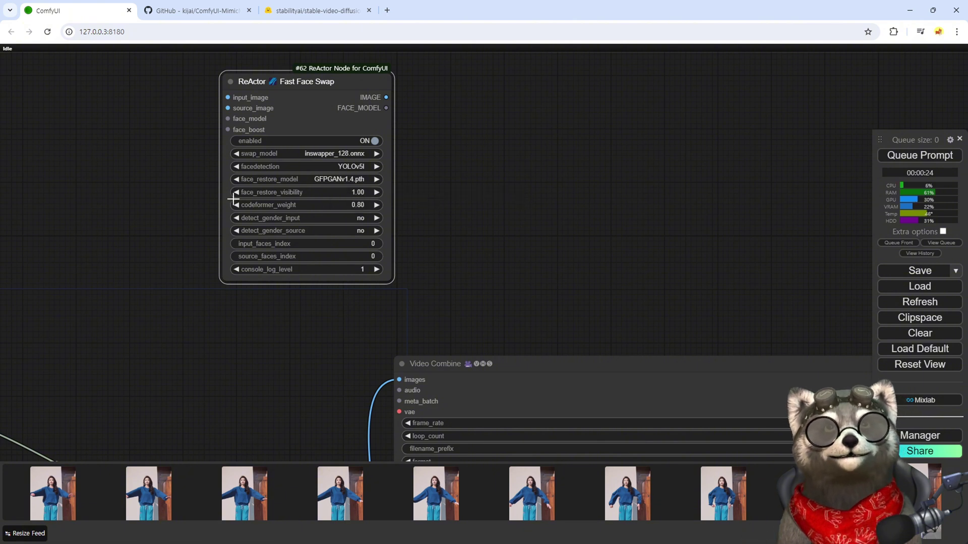
Step: Add a Load Image node linked to the ReActor node's source_image input and place it beside the ReActor node
drag(174, 193, 264, 225)
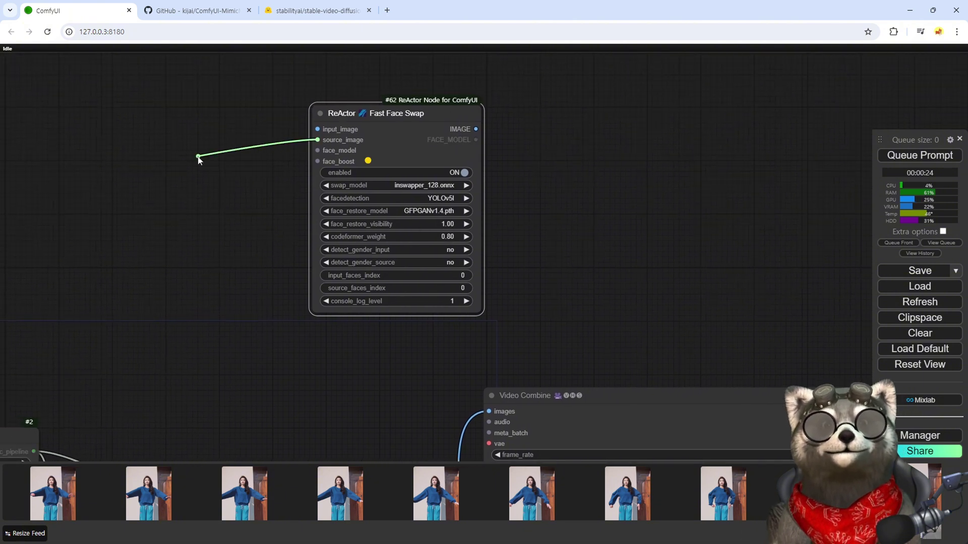
drag(177, 132, 178, 133)
click(194, 189)
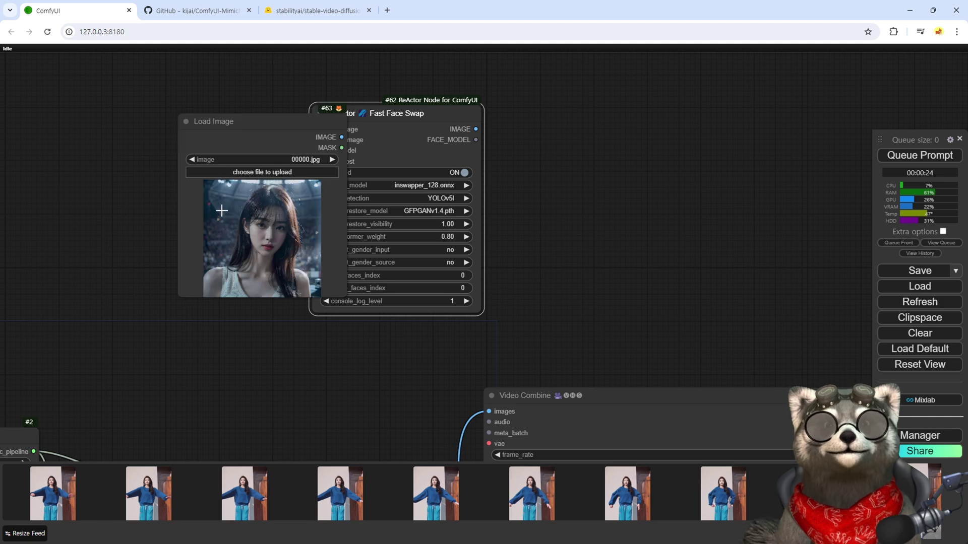
drag(267, 126, 131, 118)
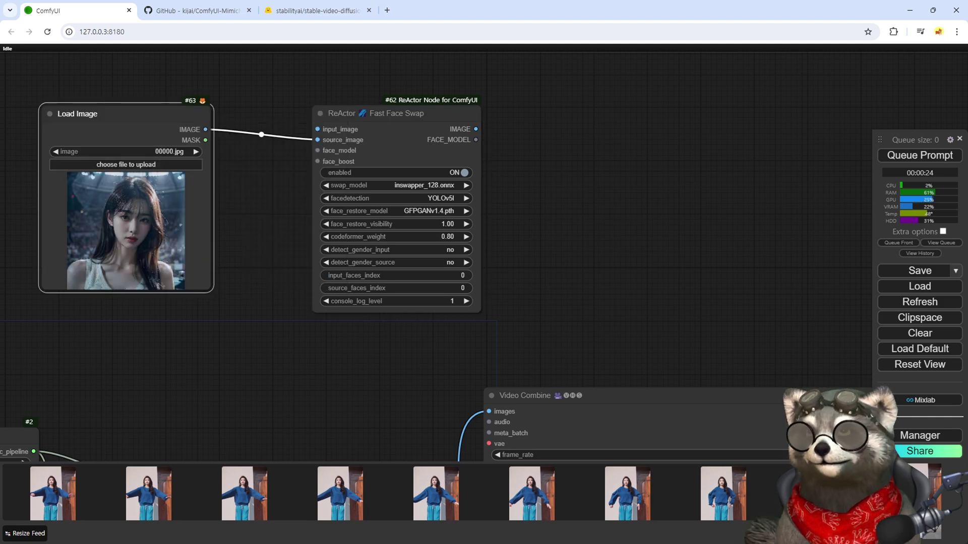
Step: Paste the copied close-up portrait of the reference woman into the new Load Image node as the face source
drag(625, 348, 547, 194)
drag(272, 227, 389, 427)
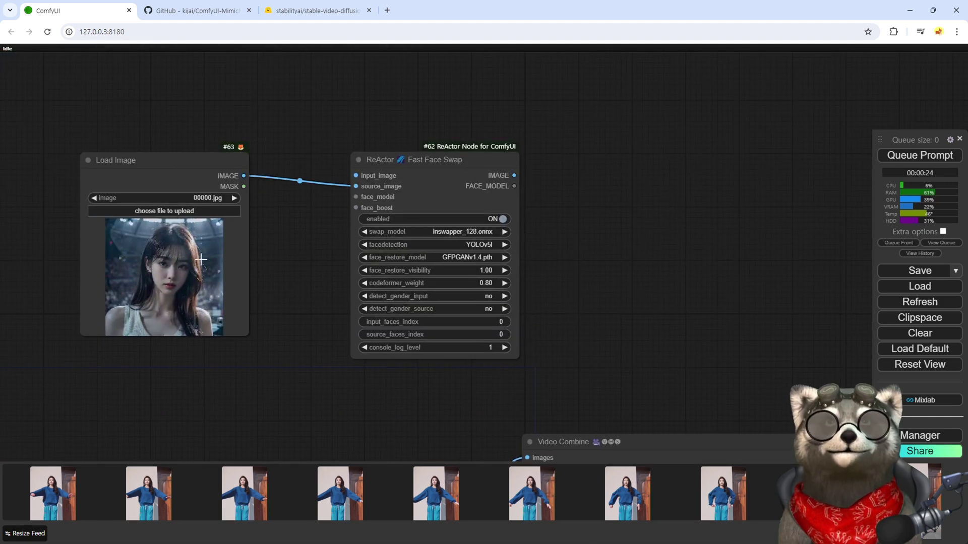
click(165, 169)
key(ctrl+v)
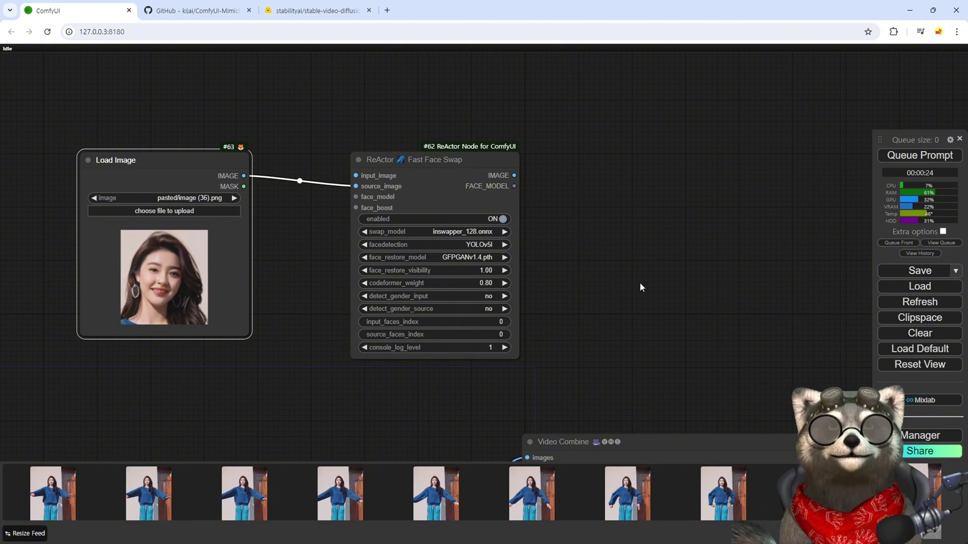
Step: Connect the images output of MimicMotion Decode to the ReActor node's input_image
scroll(640, 282, down, 2)
drag(341, 366, 352, 302)
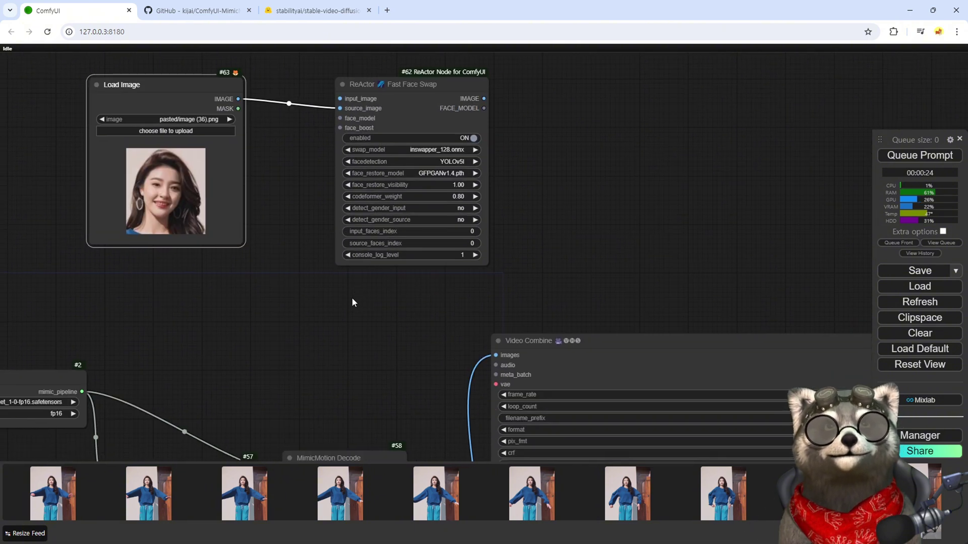
drag(353, 344, 343, 275)
scroll(344, 283, down, 3)
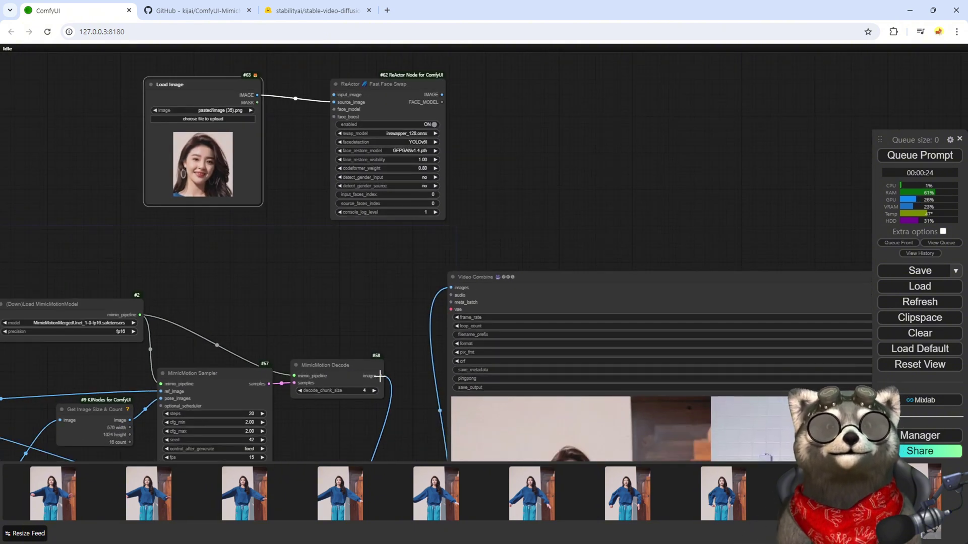
drag(344, 150, 334, 95)
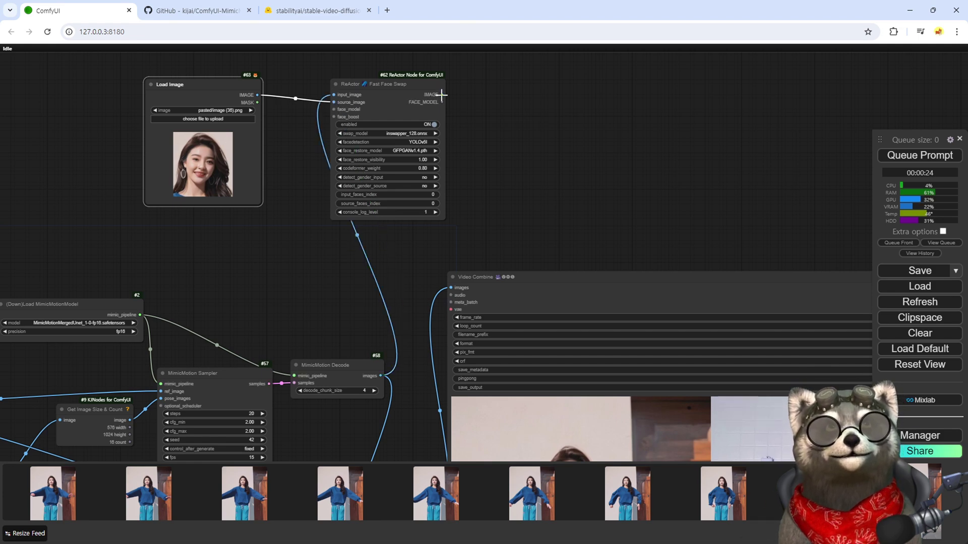
Step: Connect the ReActor node's IMAGE output to the image_4 input of Image Concatenate Multi
scroll(441, 95, down, 2)
drag(442, 95, 316, 447)
drag(342, 386, 304, 344)
scroll(304, 347, down, 1)
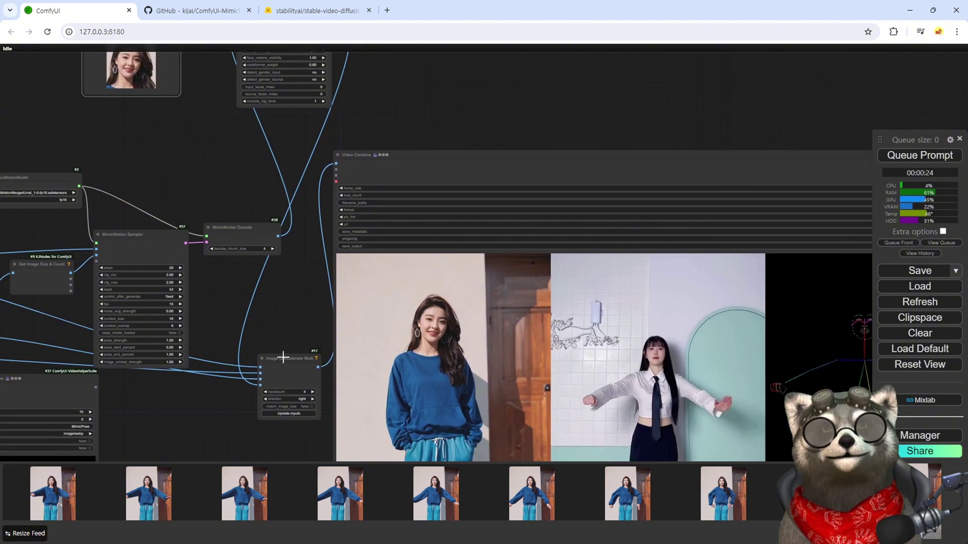
scroll(295, 347, up, 2)
Step: Queue the workflow and follow the ReActor face swap and restoration progress in the Stability Matrix console
scroll(294, 347, down, 4)
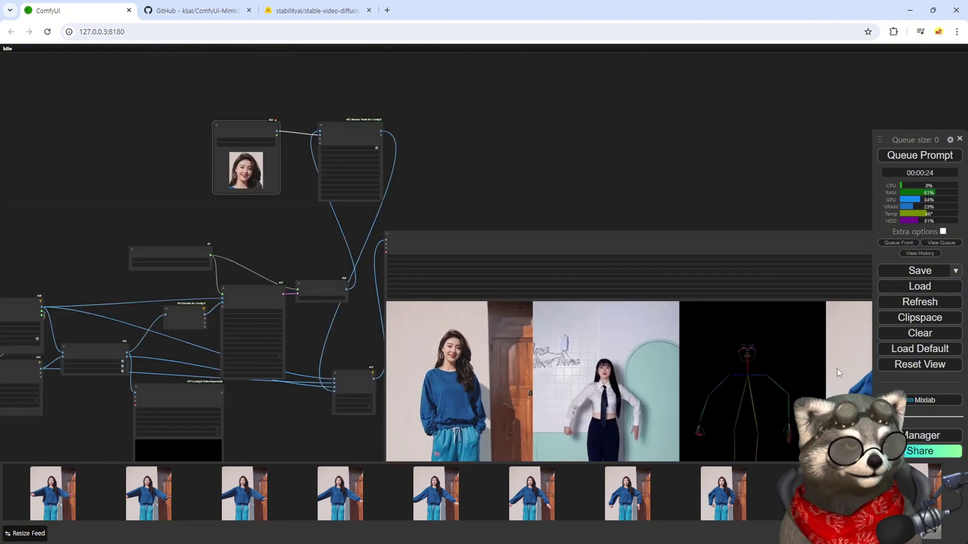
drag(687, 204, 554, 176)
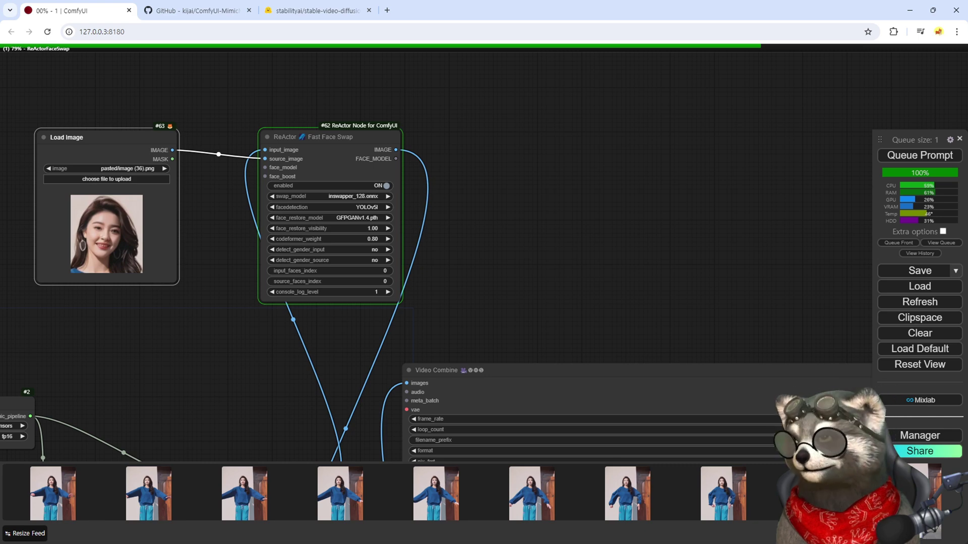
drag(79, 440, 300, 244)
drag(448, 137, 314, 325)
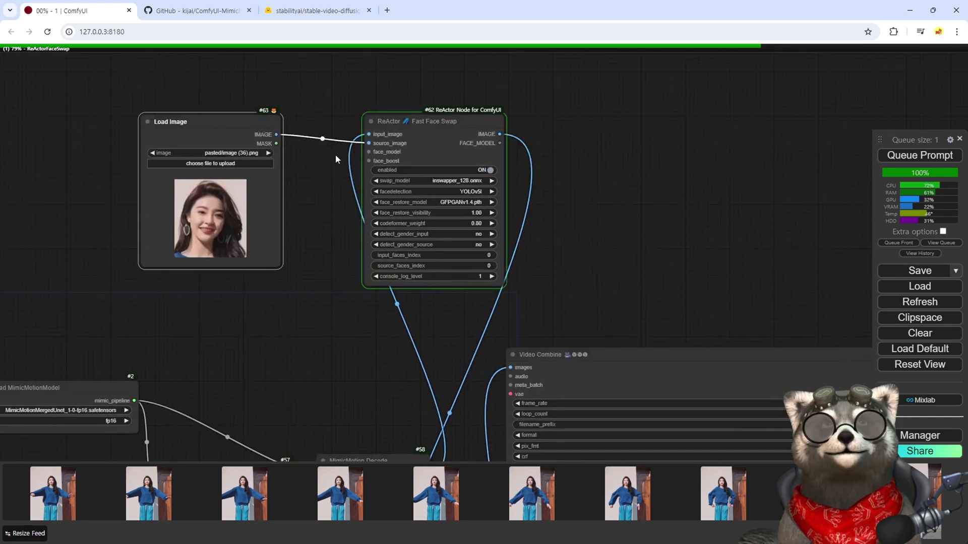
key(alt+Tab)
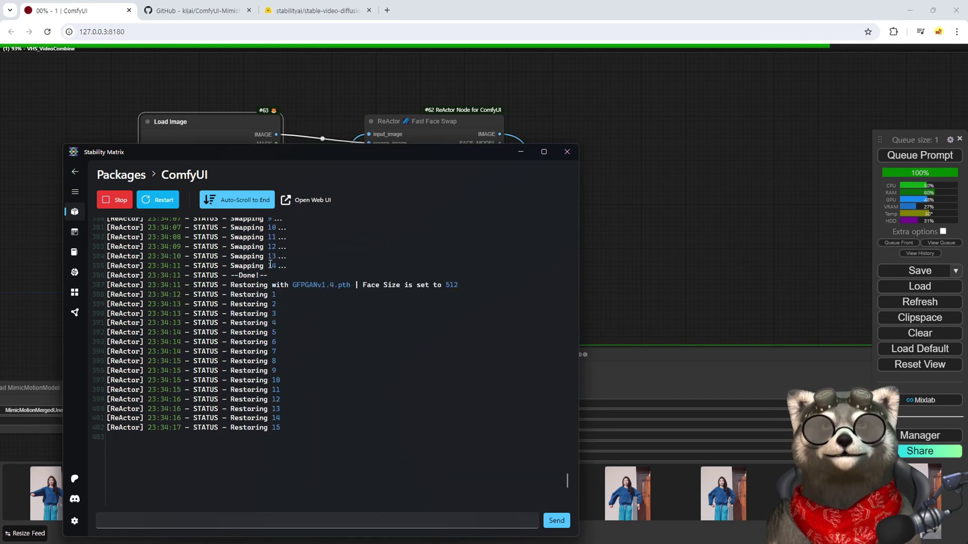
click(521, 158)
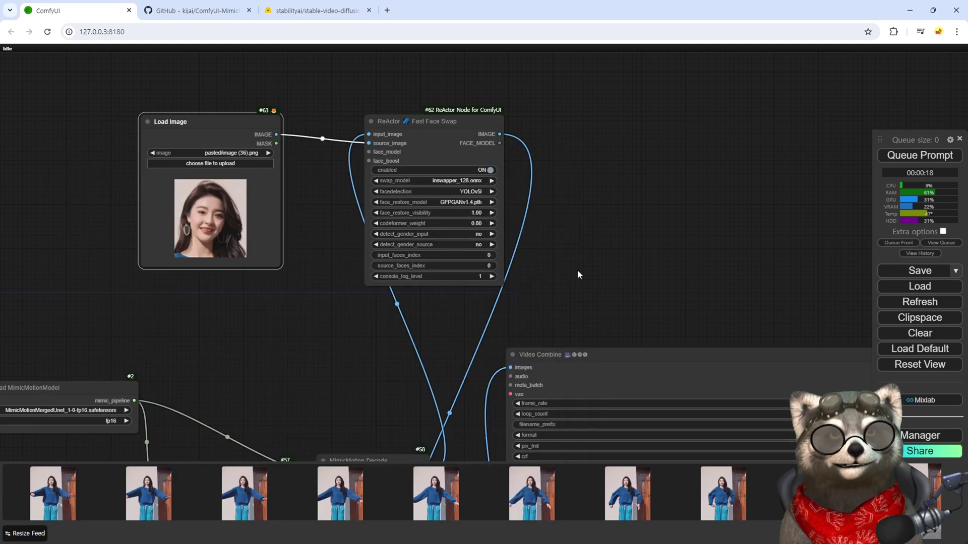
Step: Examine the swapped face in the final Video Combine preview, comparing it with the reference image, both close up and side by side
scroll(627, 265, up, 6)
scroll(649, 277, up, 5)
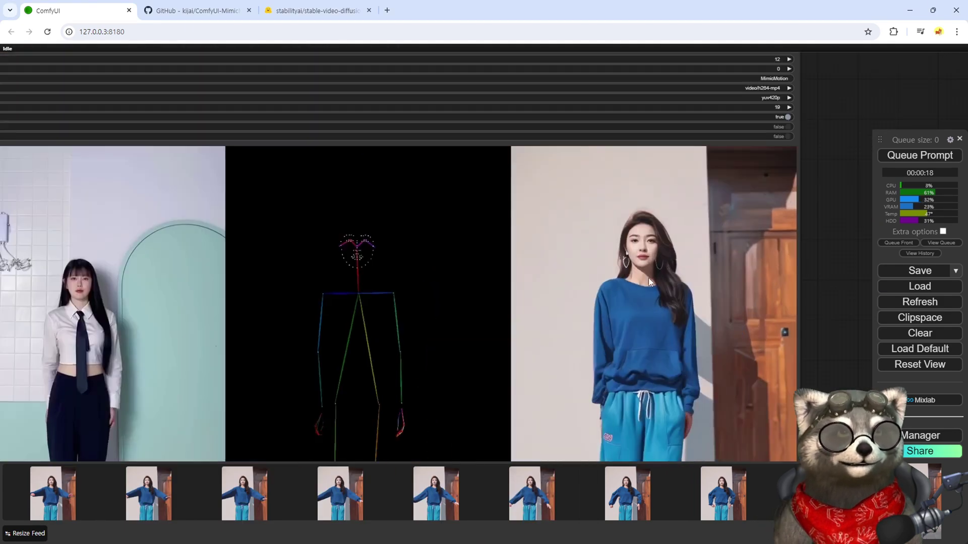
scroll(643, 254, down, 8)
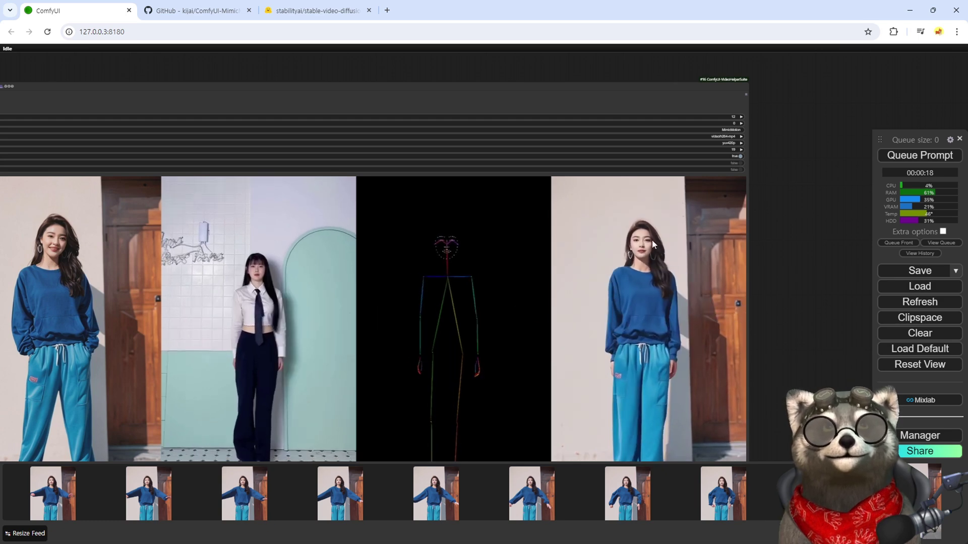
scroll(651, 257, up, 12)
scroll(601, 266, down, 12)
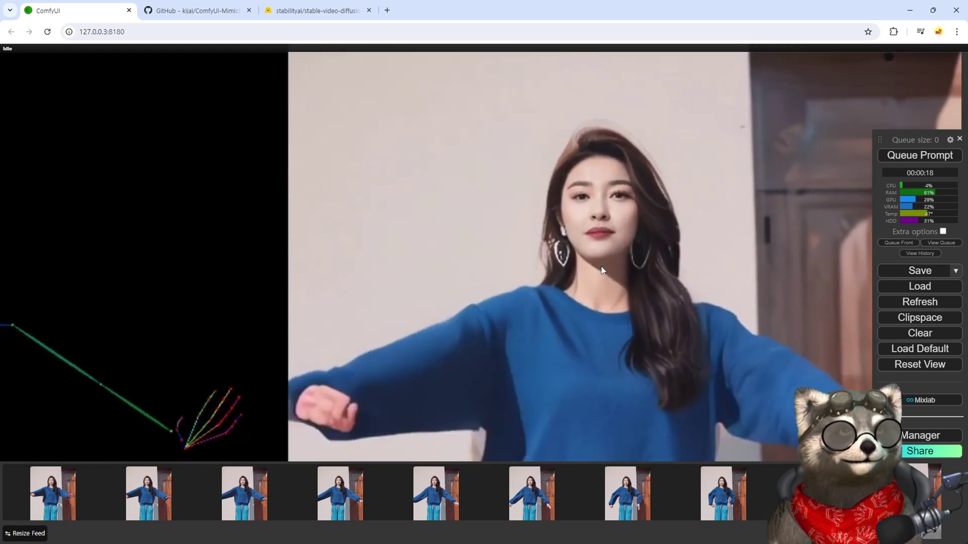
scroll(247, 252, up, 10)
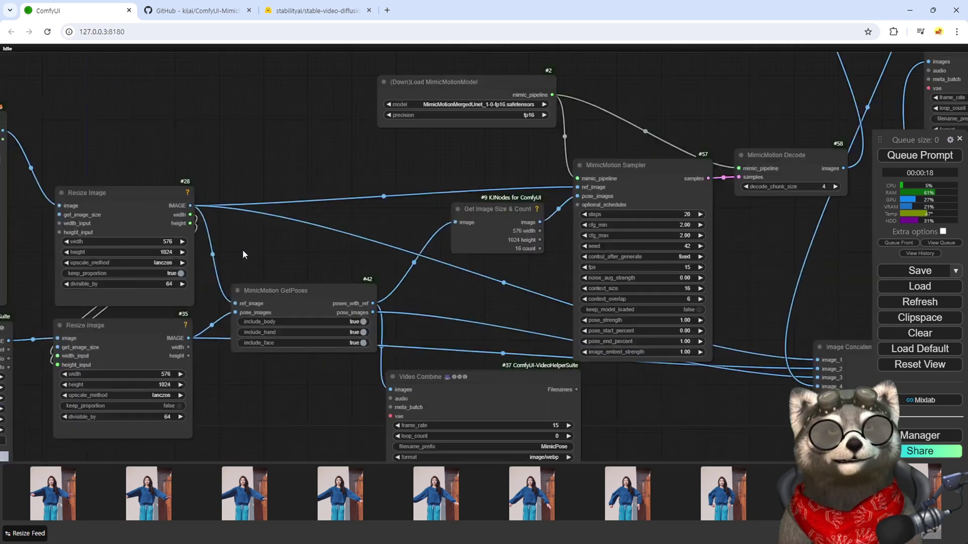
Step: Examine the frame_load_cap, skip_first_frames and select_every_nth settings of the Load Video node
drag(250, 242, 553, 152)
scroll(317, 348, up, 4)
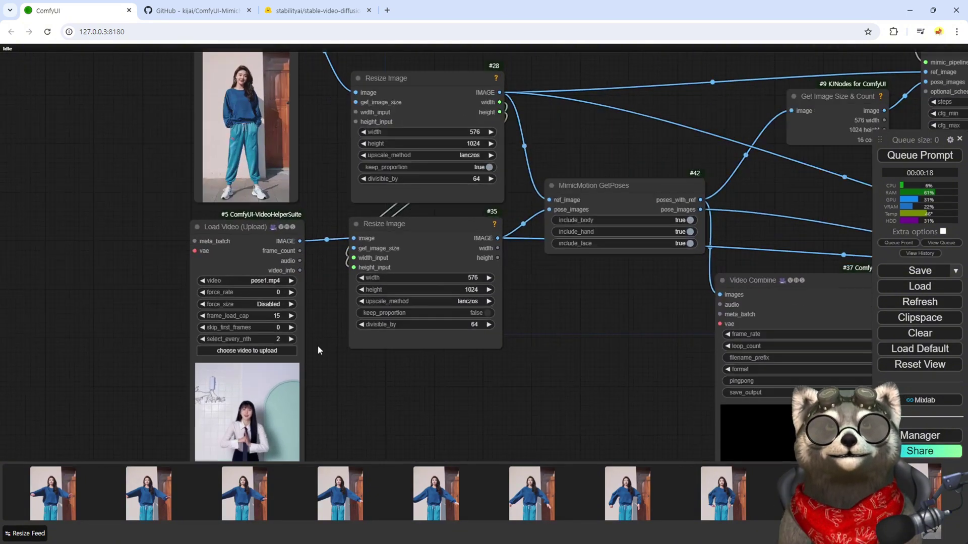
drag(317, 346, 416, 372)
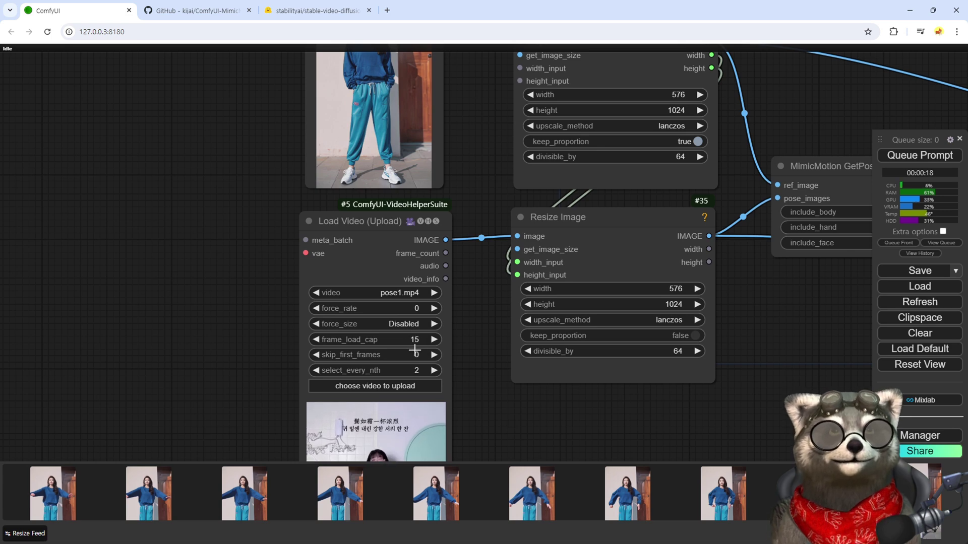
Step: Save the final Video Combine preview to disk as an mp4 file
scroll(420, 343, down, 6)
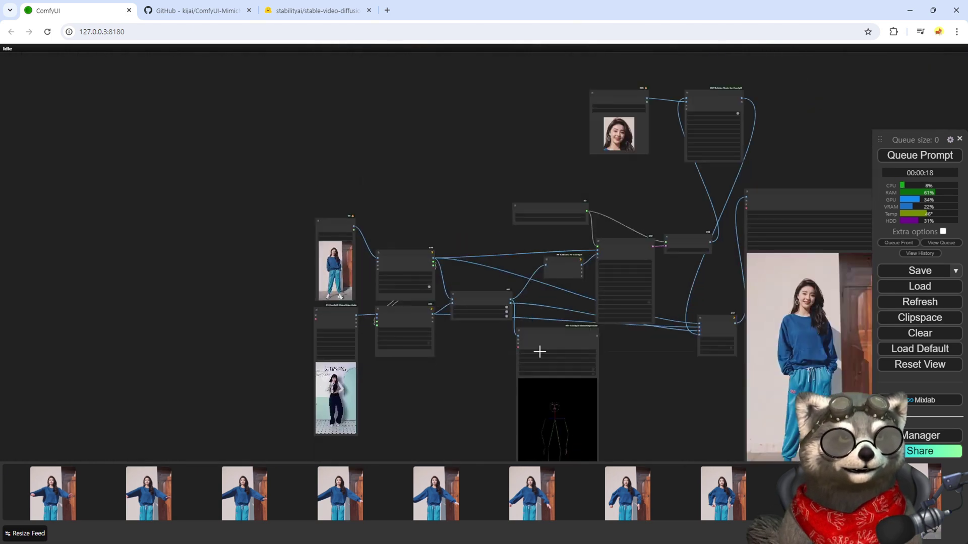
drag(722, 406, 263, 310)
right_click(522, 204)
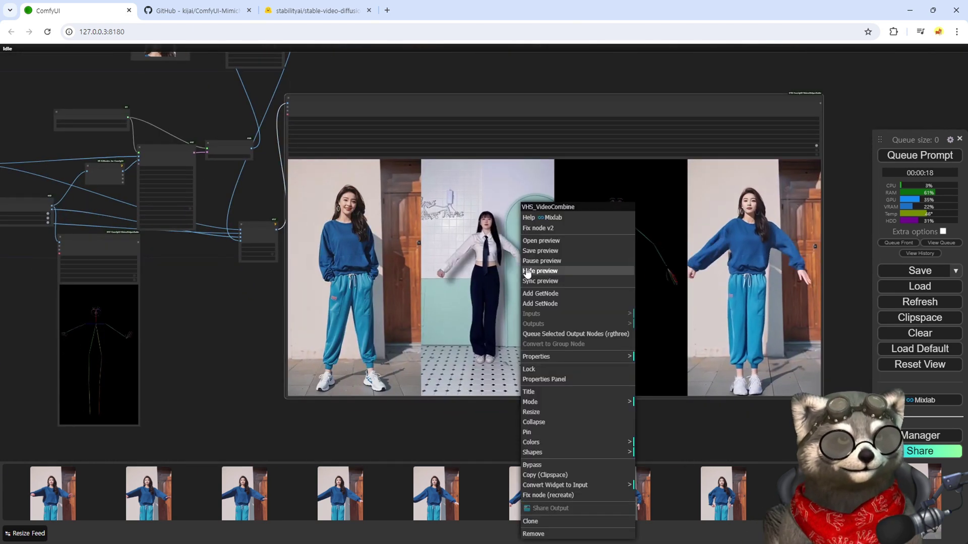
click(540, 251)
scroll(831, 194, up, 1)
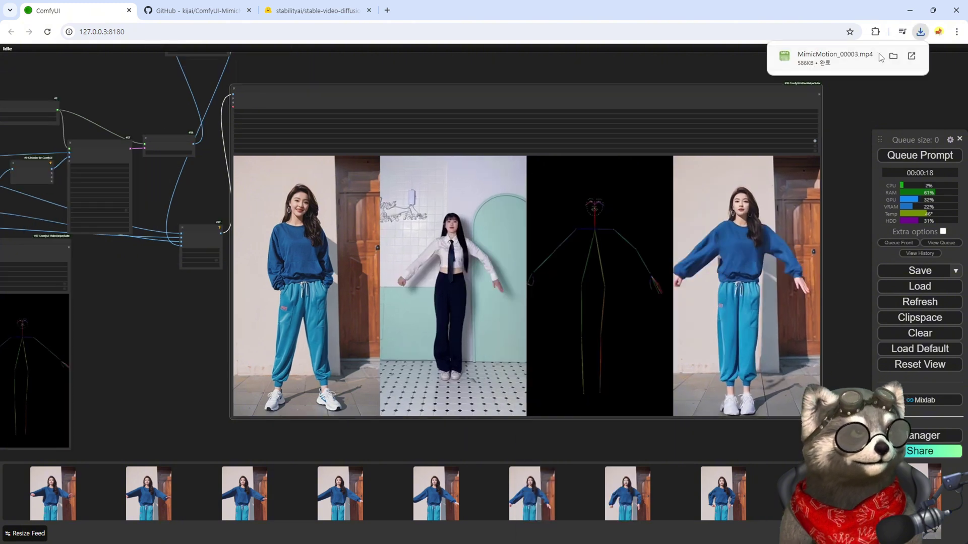
Step: Check the frame rate in the file details of the downloaded MimicMotion_00003.mp4 and compare it with the final Video Combine's frame_rate
click(892, 57)
click(627, 273)
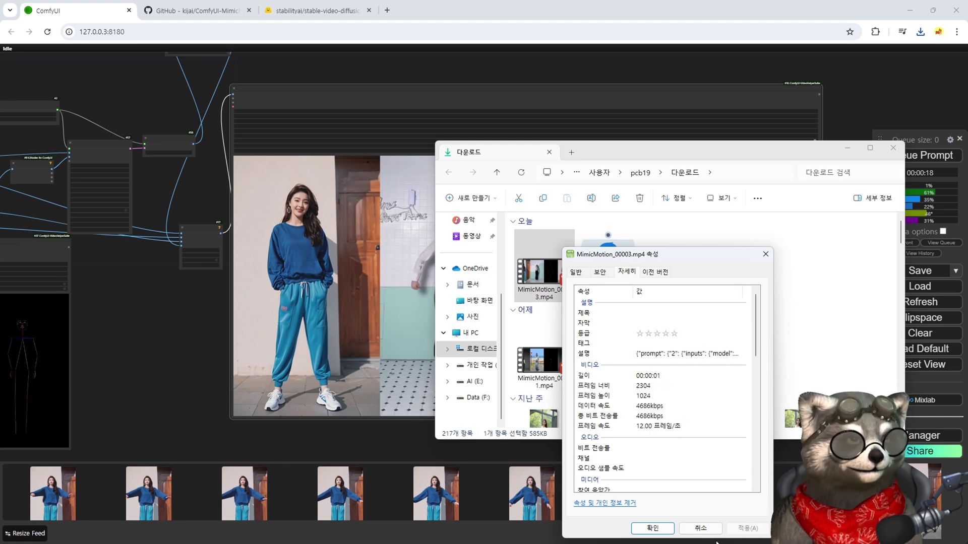
click(701, 528)
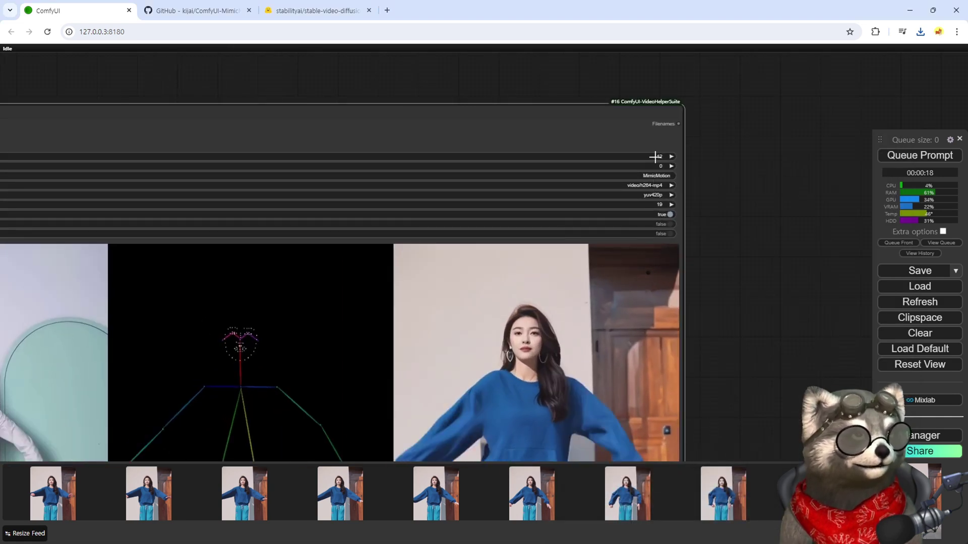
scroll(655, 156, down, 2)
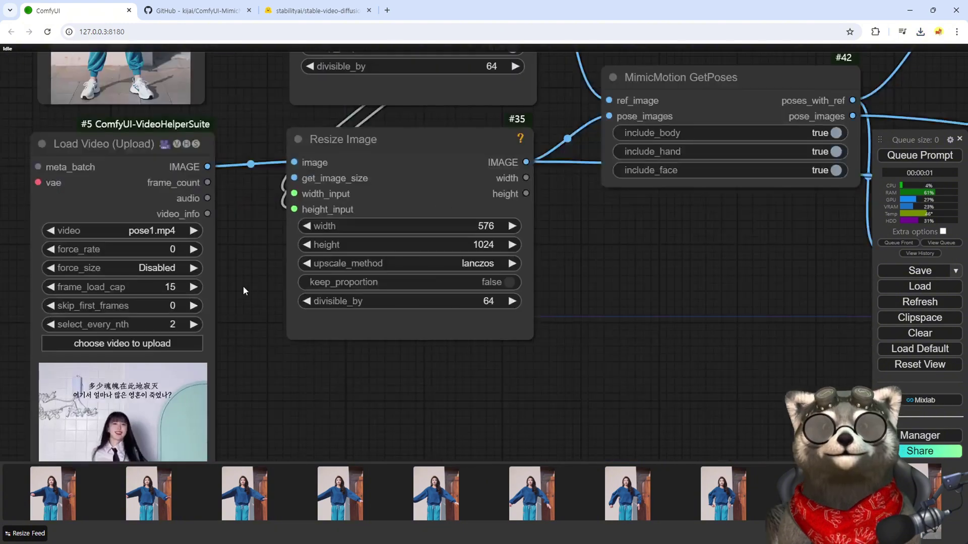
Step: Switch to File Explorer and check the length and frame rate of pose1.mp4 in the example_data videos folder
drag(243, 286, 343, 217)
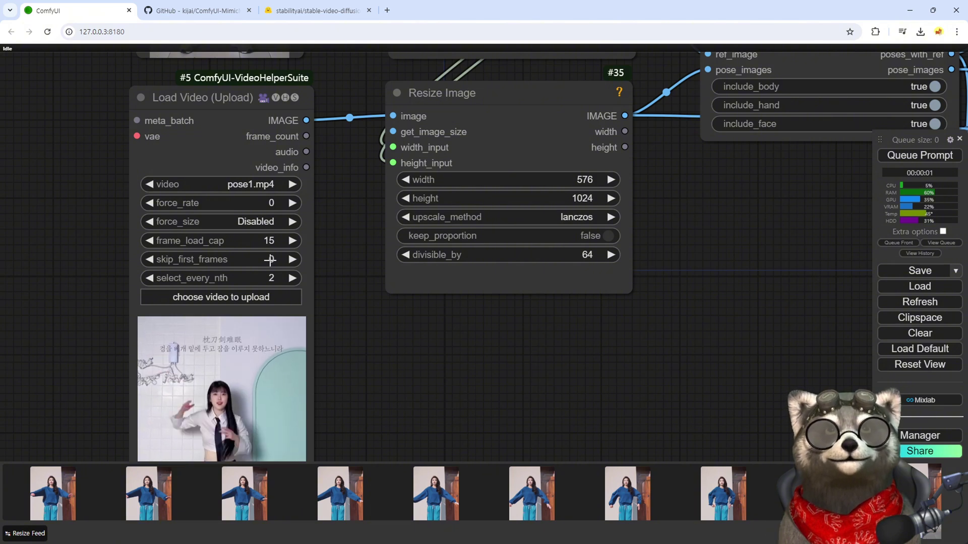
key(alt+Tab)
click(649, 161)
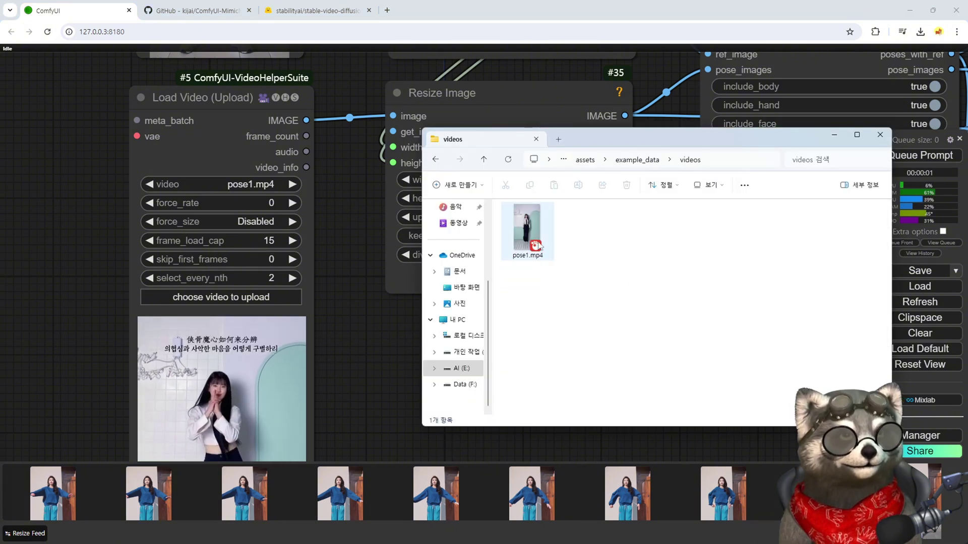
right_click(528, 230)
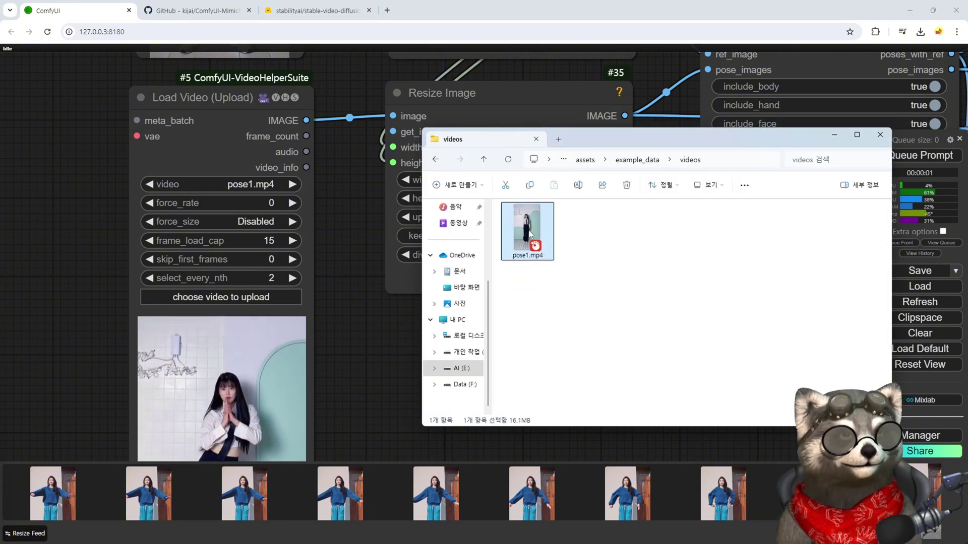
click(557, 361)
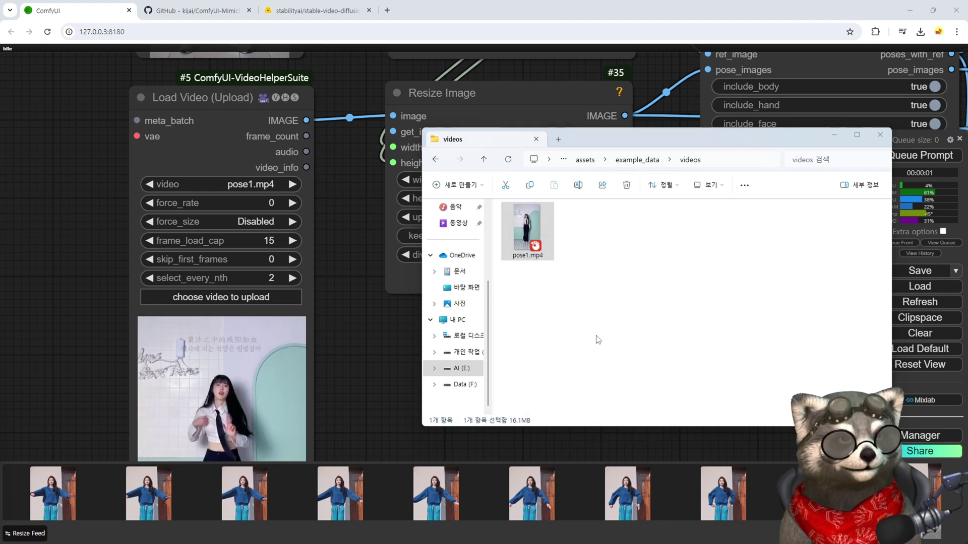
click(597, 255)
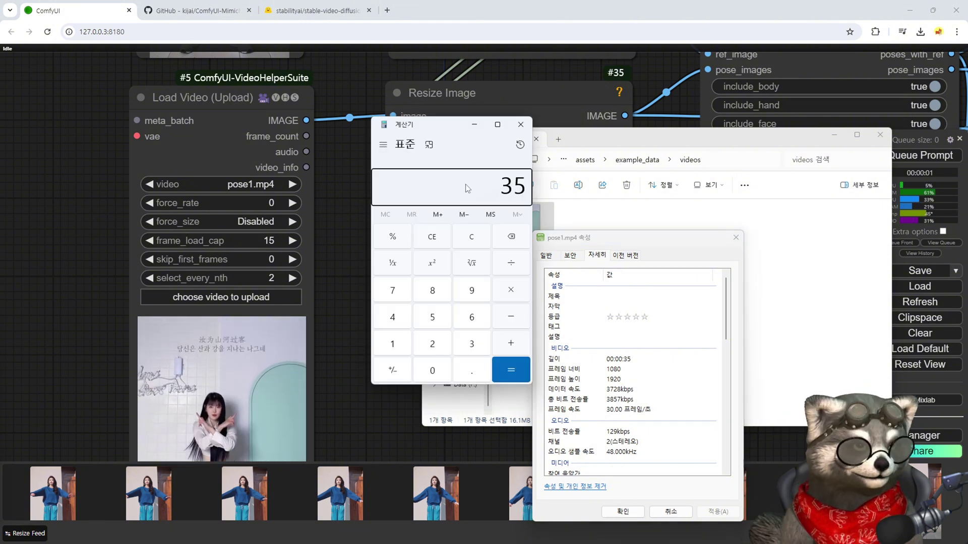
Step: Multiply 35 by 30 in Calculator and set the Load Video node's frame_load_cap to 1050
text(*30)
key(Return)
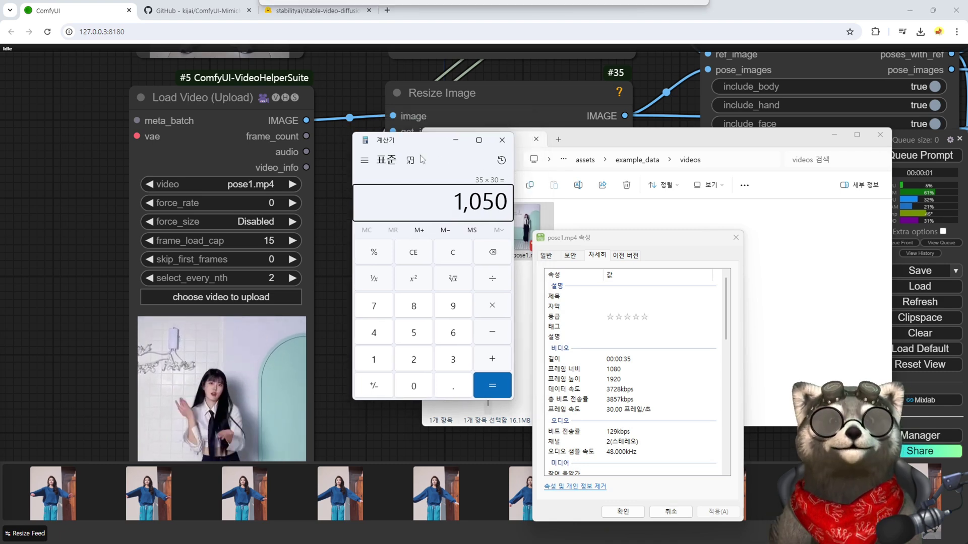
click(258, 237)
text(1050)
key(Return)
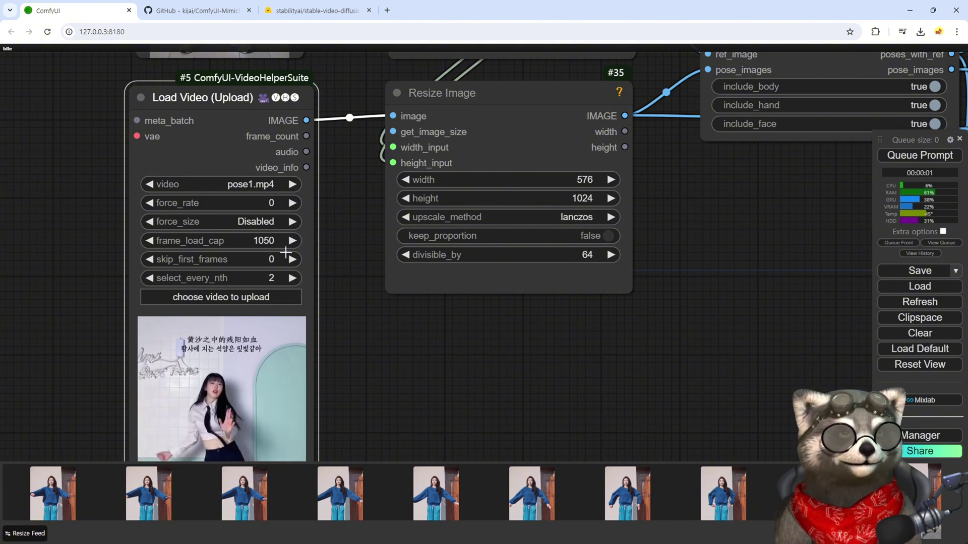
Step: Set the Load Video node's frame_load_cap to 200 and its skip_first_frames to 100
click(270, 241)
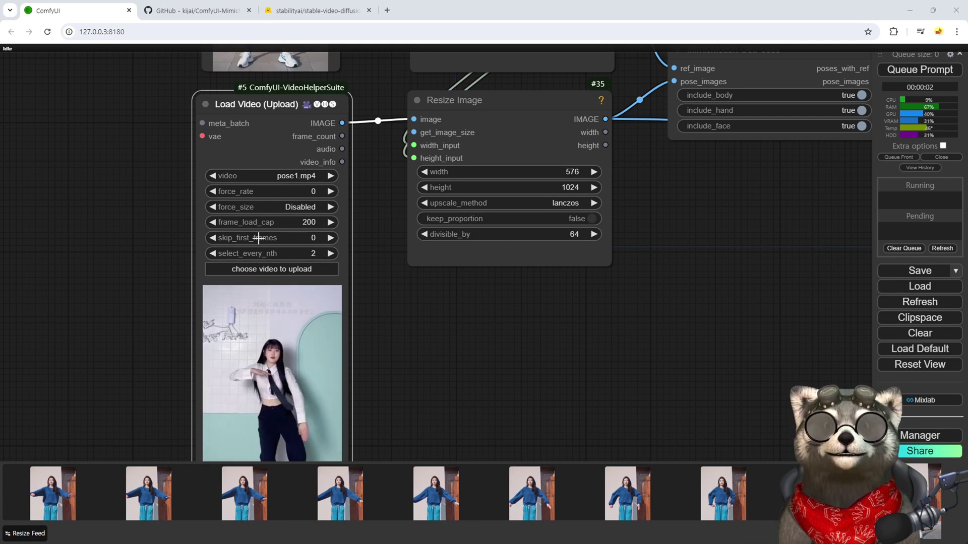
click(297, 240)
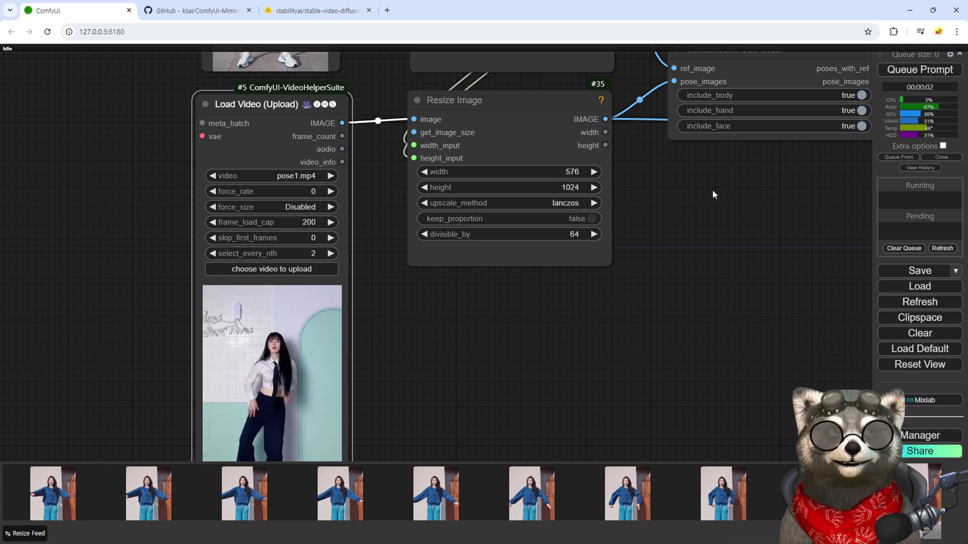
drag(713, 191, 684, 256)
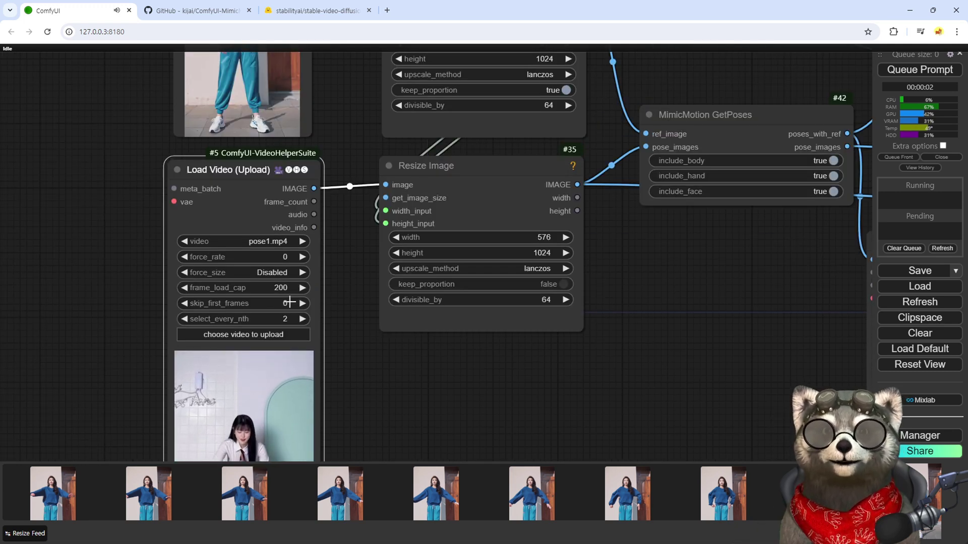
click(285, 303)
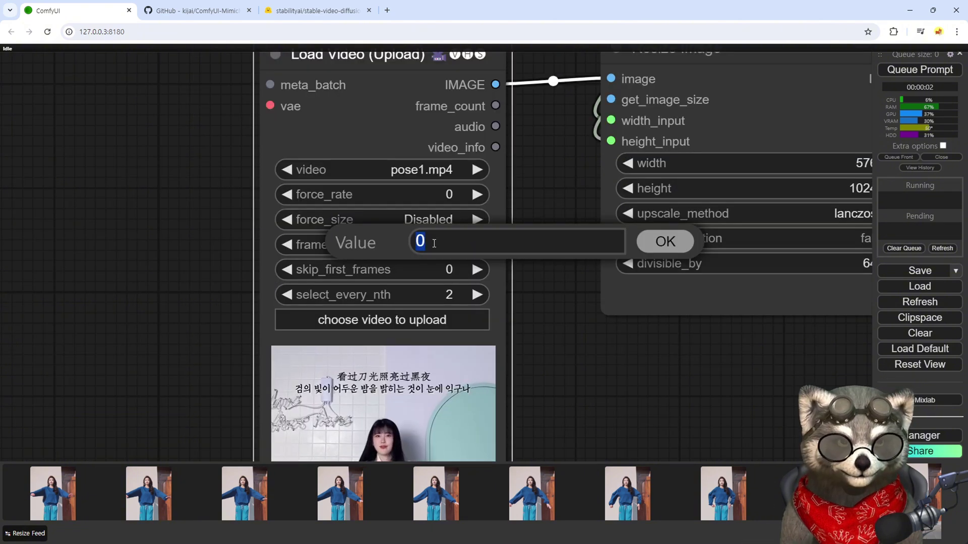
text(100)
key(Return)
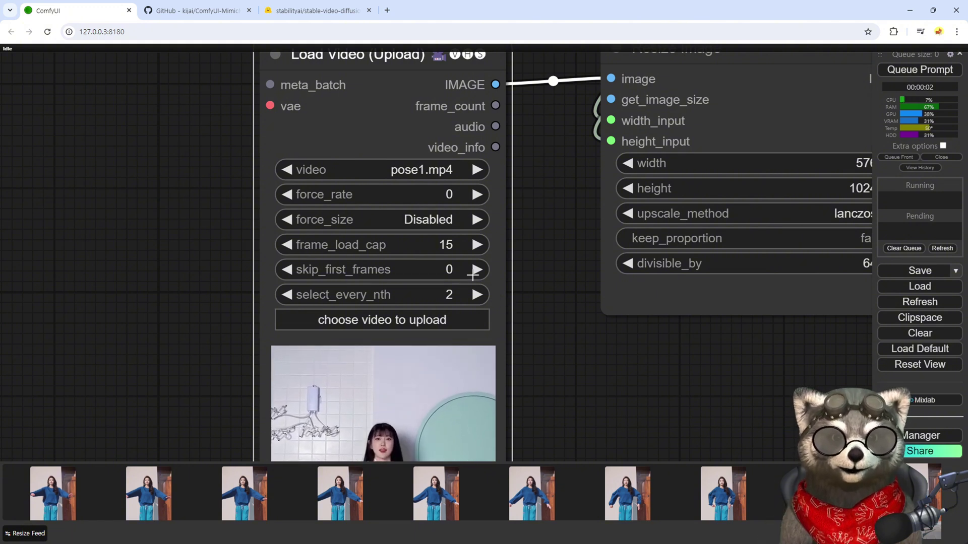
Step: Set the Load Video node's frame_load_cap to 30, run the workflow and check the image count passed to the MimicMotion Sampler
click(447, 247)
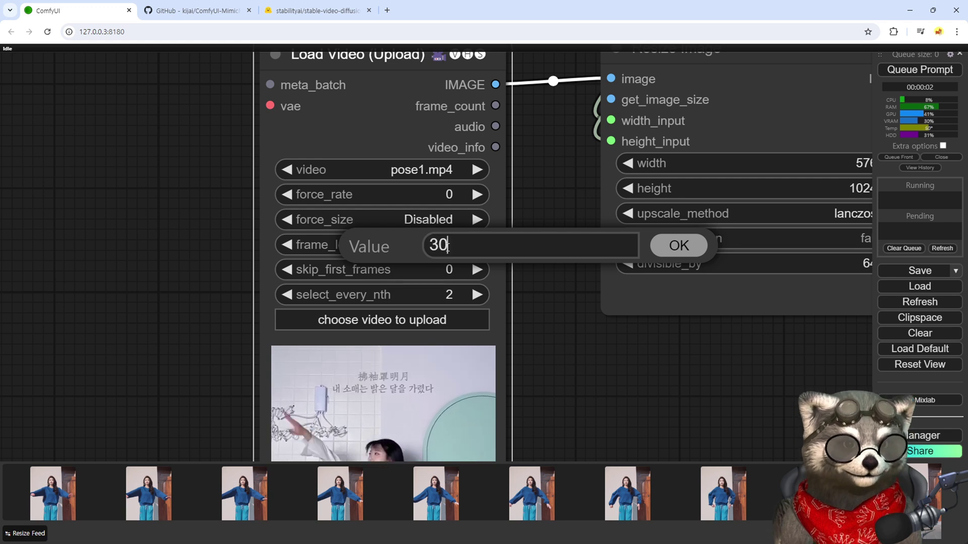
key(Return)
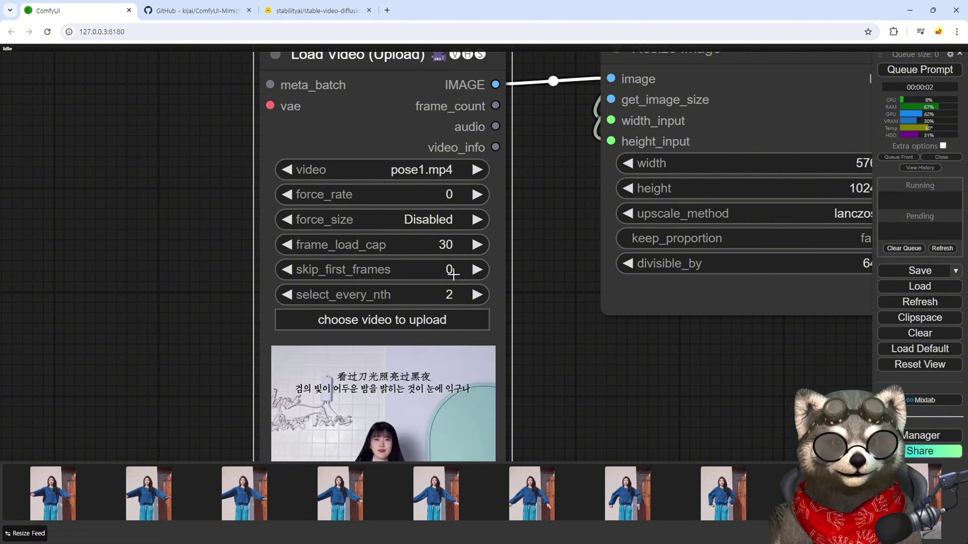
scroll(450, 268, down, 3)
drag(741, 272, 549, 305)
scroll(547, 302, down, 5)
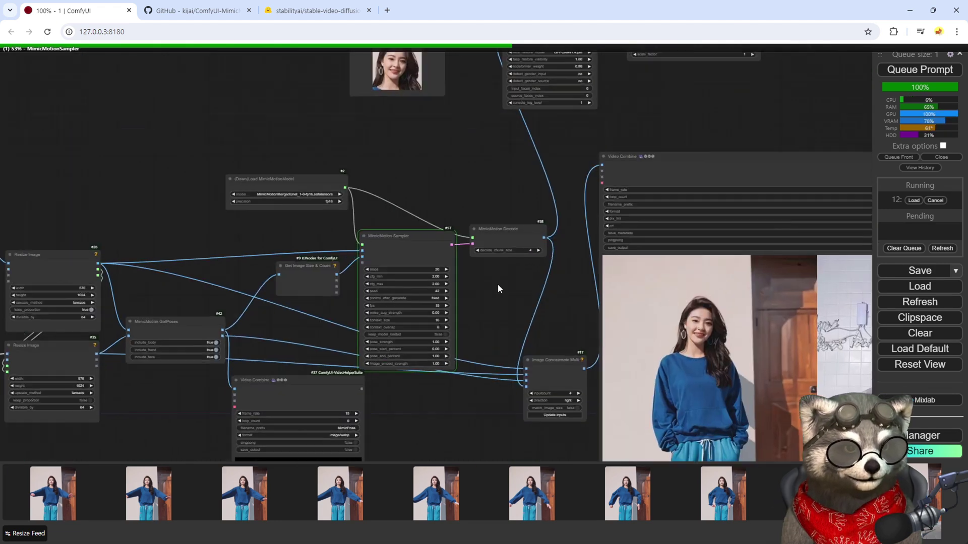
scroll(497, 286, up, 4)
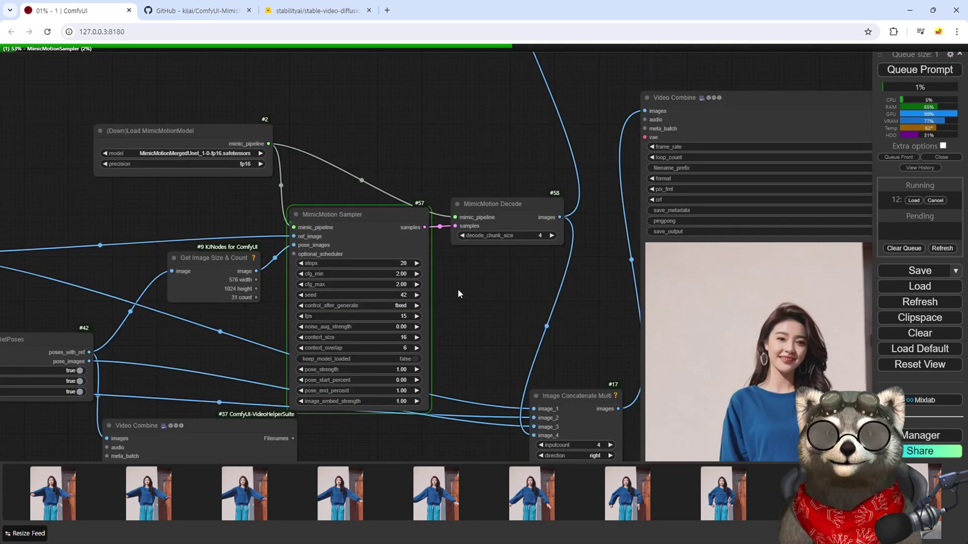
drag(236, 366, 253, 317)
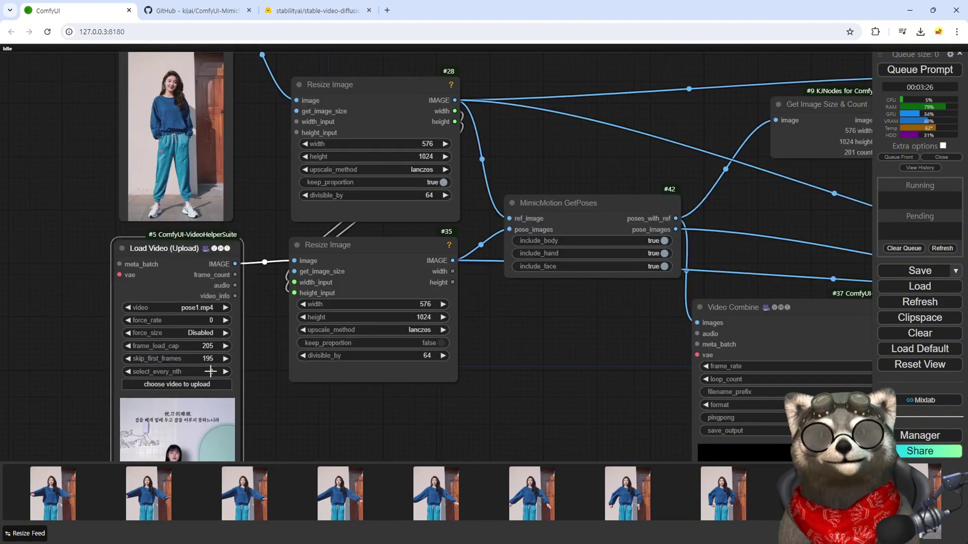
Step: Set the Load Video node's skip_first_frames to 0 and its frame_load_cap to 15
click(208, 358)
text(0)
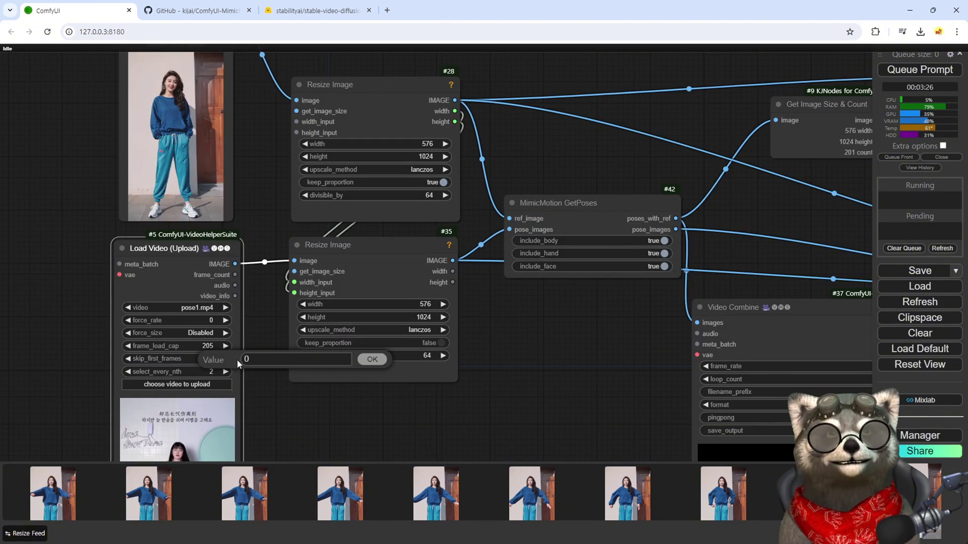
key(Return)
click(225, 347)
text(15)
key(Return)
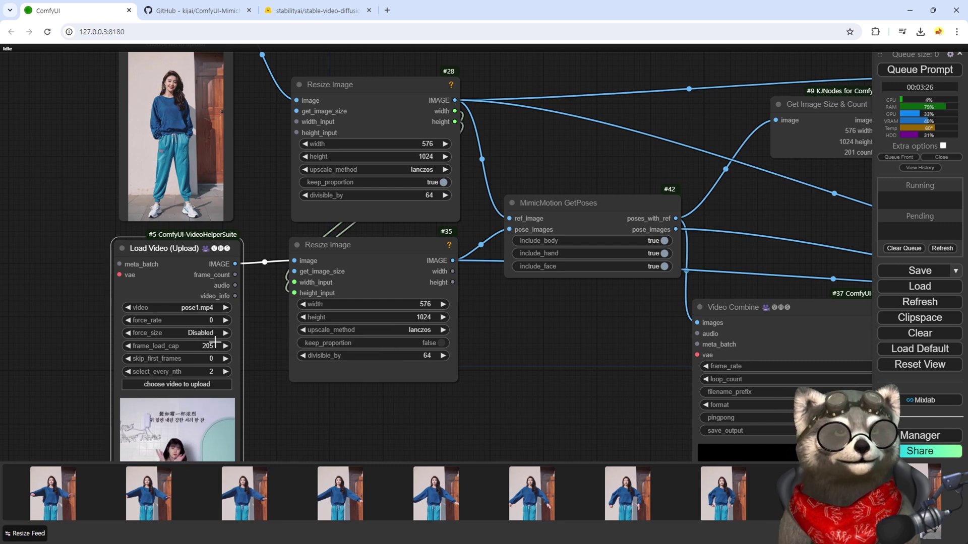
Step: Look over the final Video Combine preview and set the Load Video node's select_every_nth to 1
drag(311, 452, 379, 363)
drag(559, 356, 387, 384)
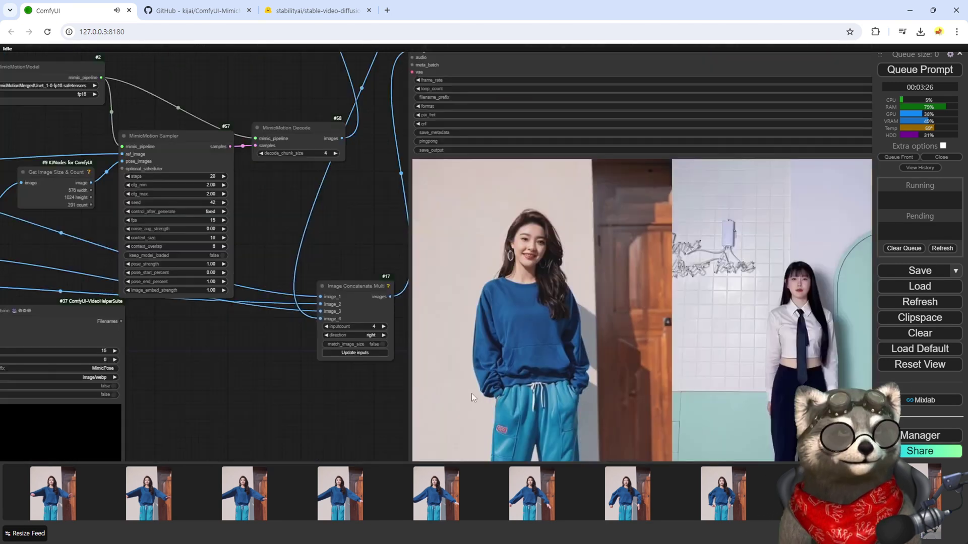
scroll(669, 434, down, 2)
scroll(779, 375, up, 6)
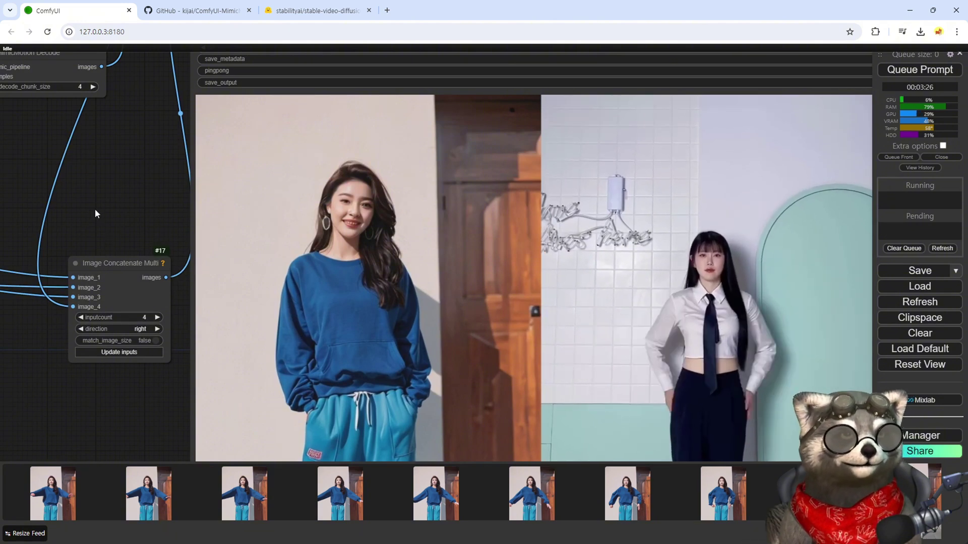
scroll(95, 207, down, 5)
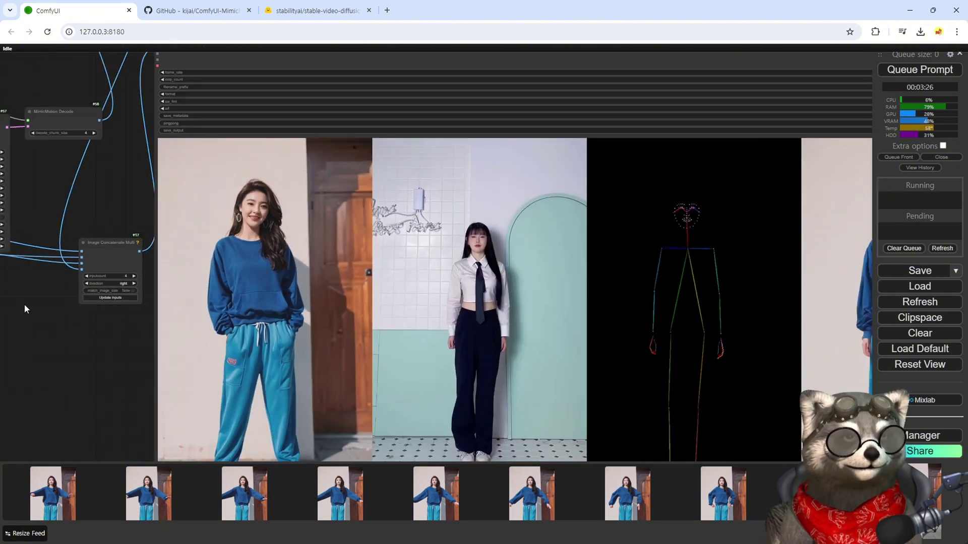
drag(25, 304, 793, 268)
click(295, 264)
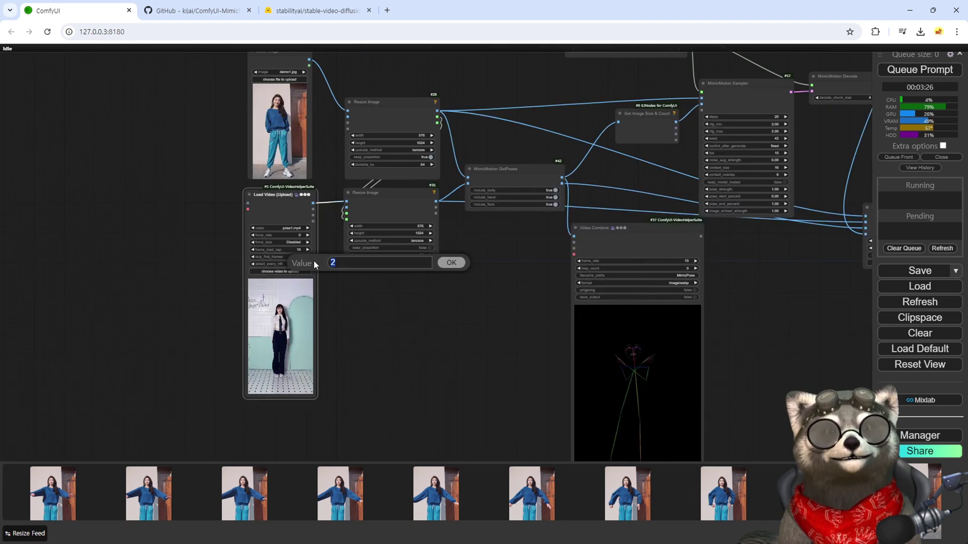
text(1)
key(Return)
scroll(334, 255, up, 3)
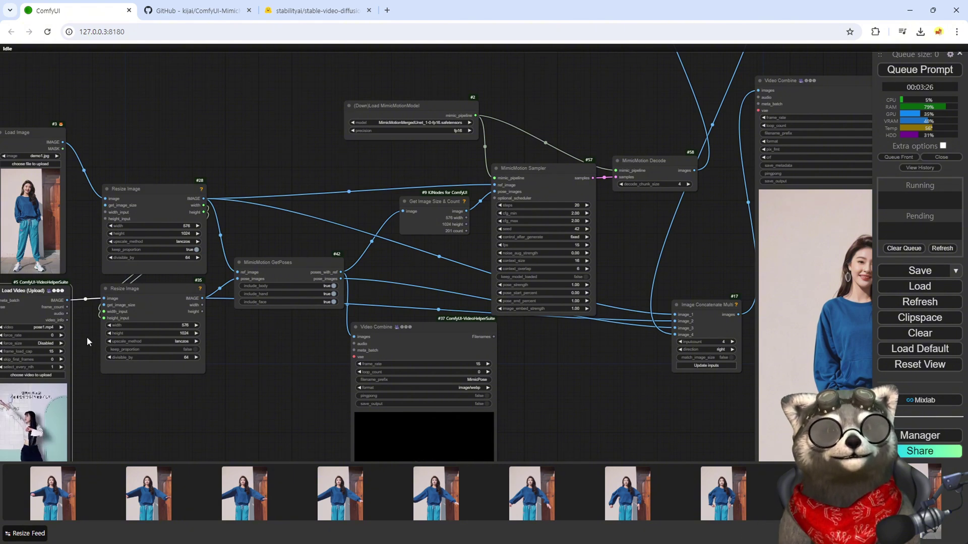
Step: Return the Load Video node's select_every_nth to 2
drag(89, 342, 170, 346)
click(134, 372)
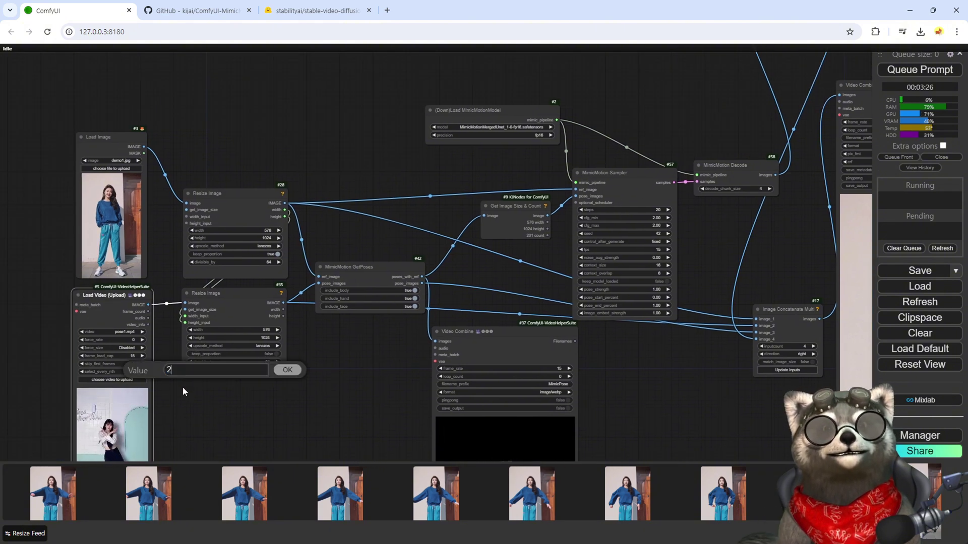
text(2)
key(Return)
Step: Add a RIFE VFI frame interpolation node fed by the ReActor Fast Face Swap IMAGE output and place it beside that node
scroll(182, 387, up, 4)
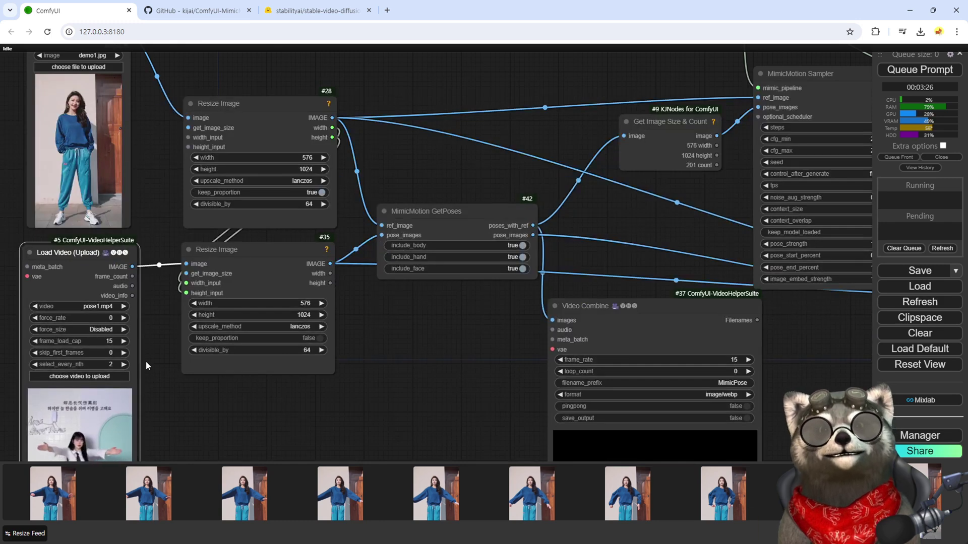
drag(710, 217, 263, 378)
drag(606, 165, 279, 447)
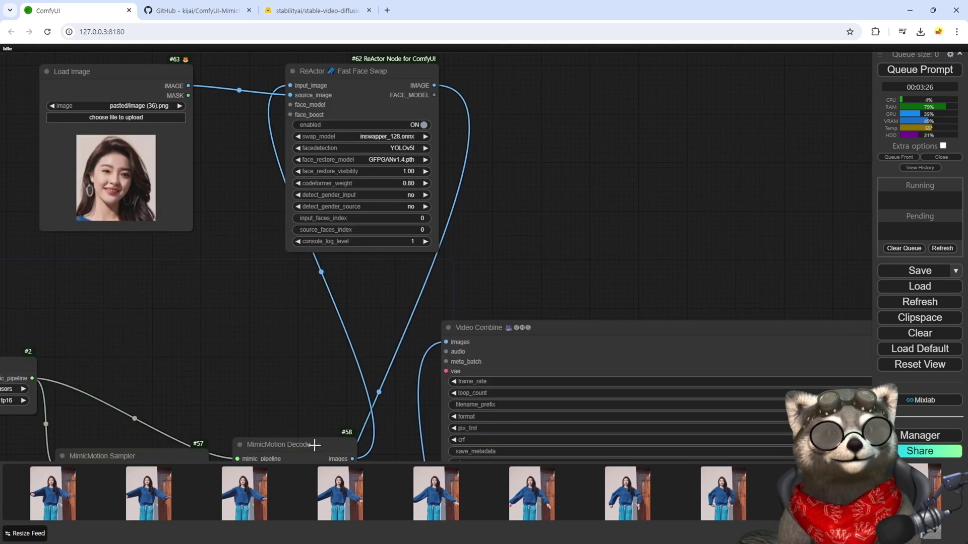
drag(297, 321, 370, 433)
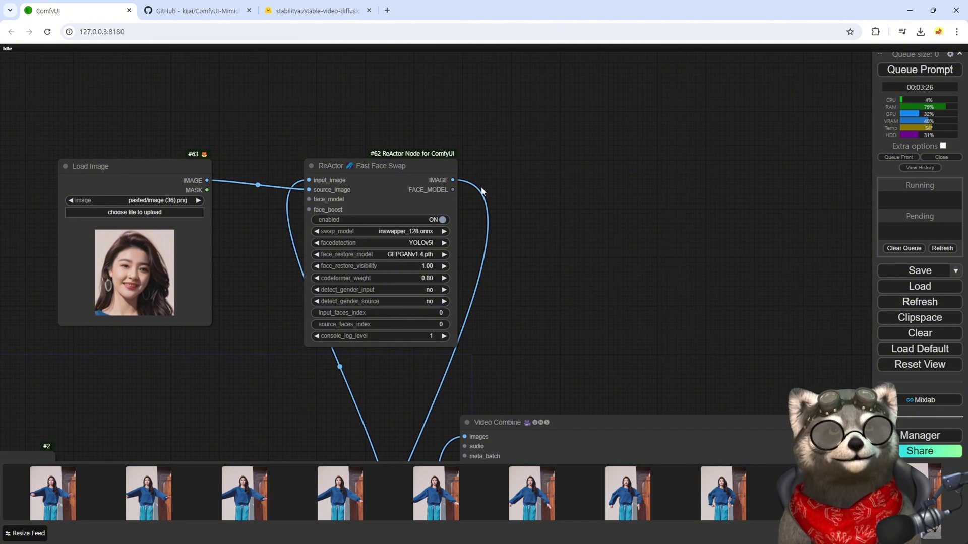
drag(453, 180, 547, 165)
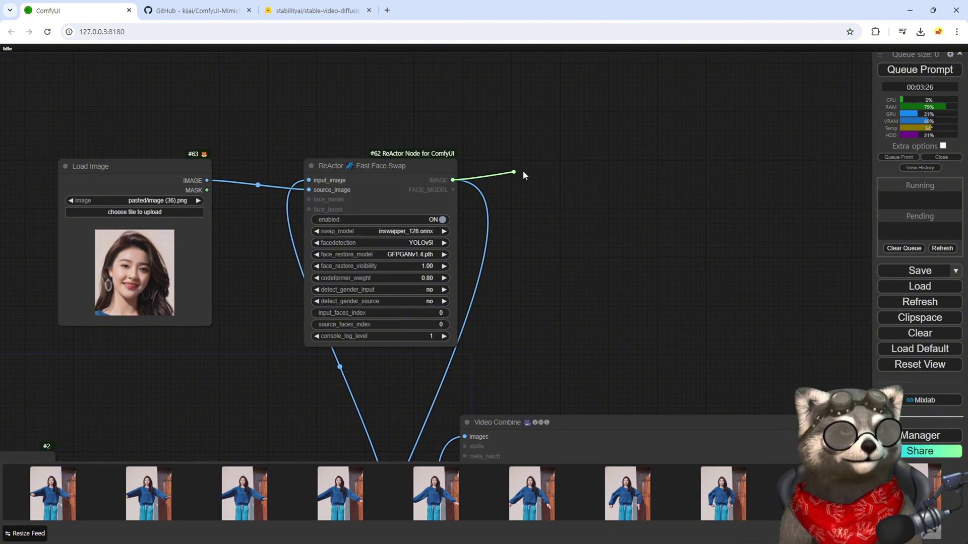
drag(525, 173, 517, 172)
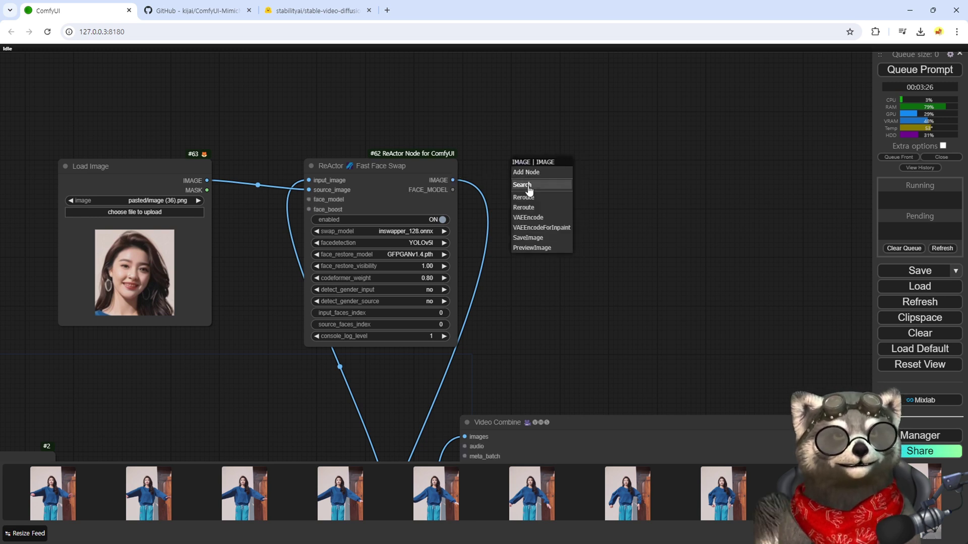
click(522, 185)
text(vfi)
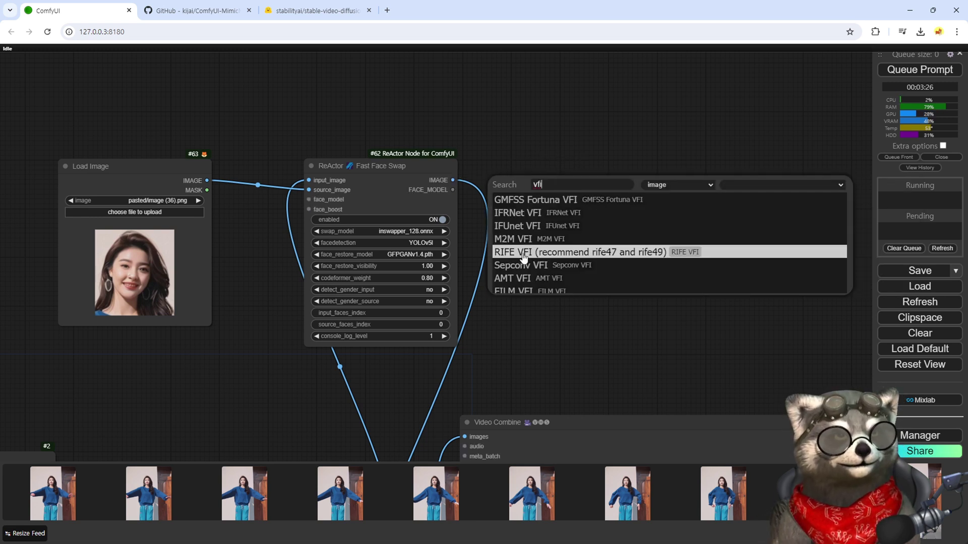
click(523, 255)
drag(585, 183, 561, 169)
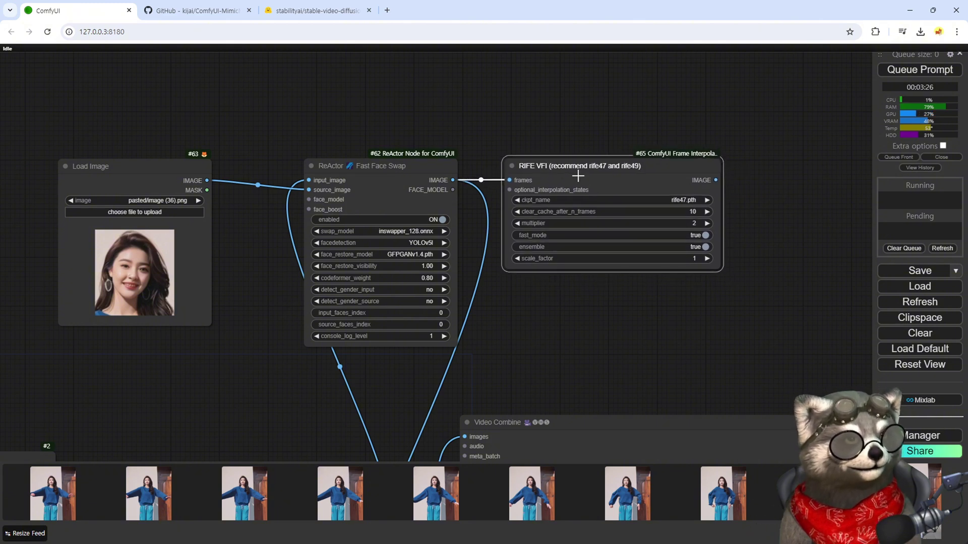
Step: Add a Get Image Size & Count node connected to the RIFE VFI node's IMAGE output
drag(564, 139, 593, 143)
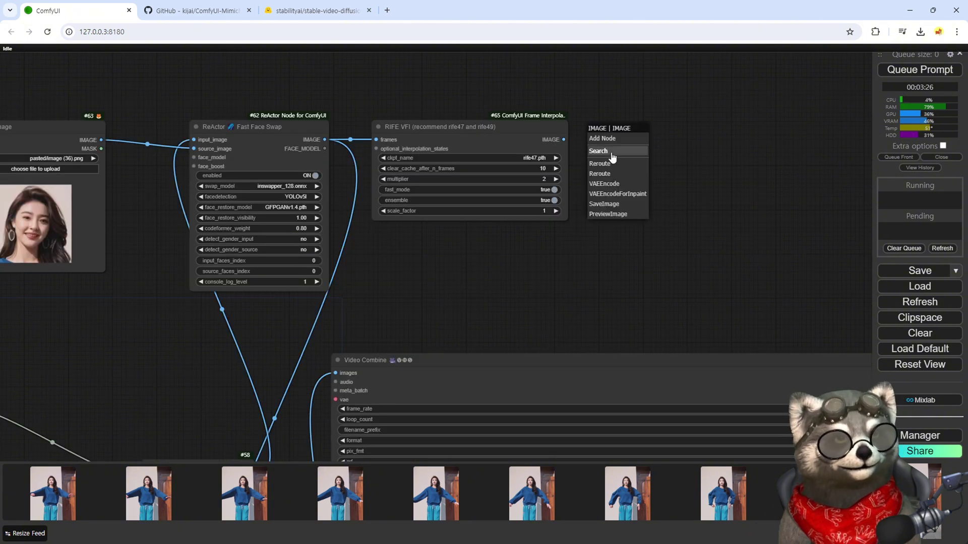
click(611, 152)
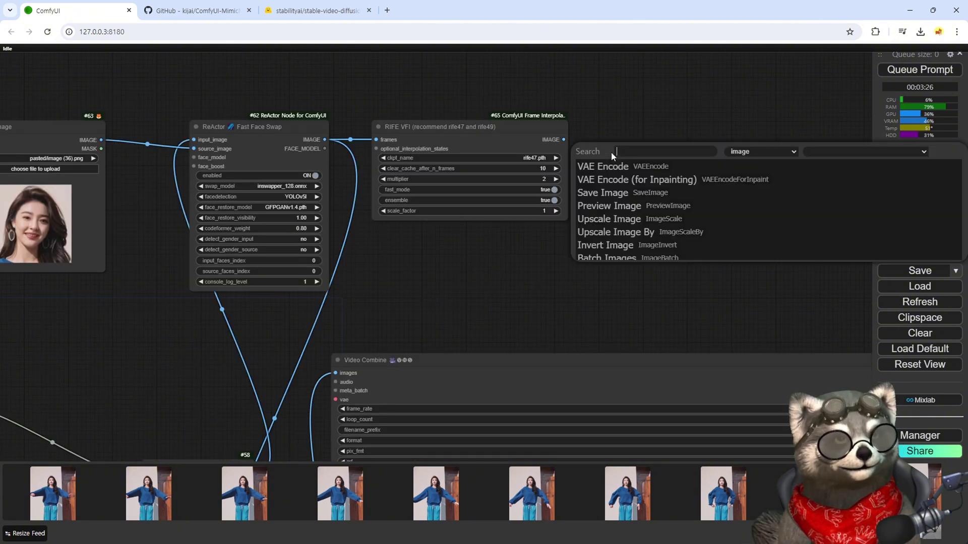
key(Return)
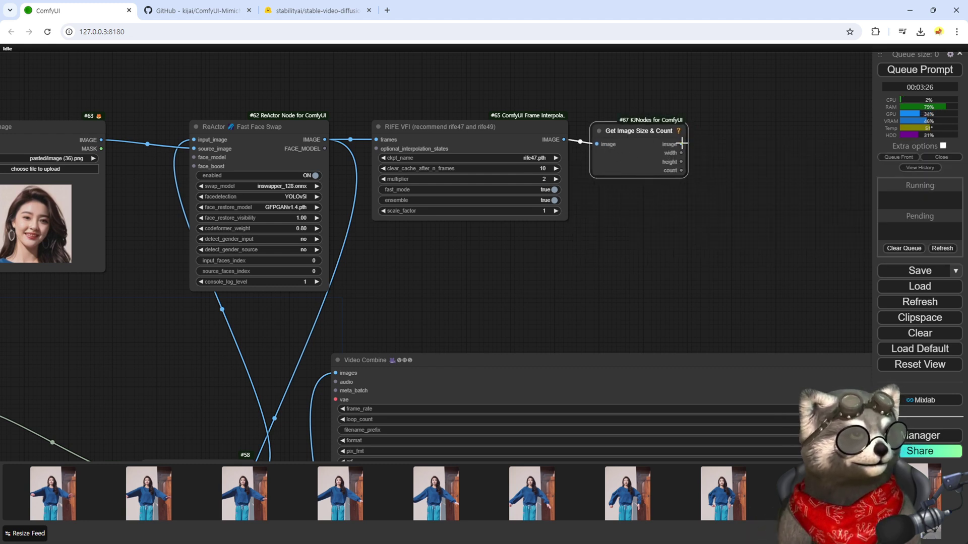
scroll(512, 272, down, 3)
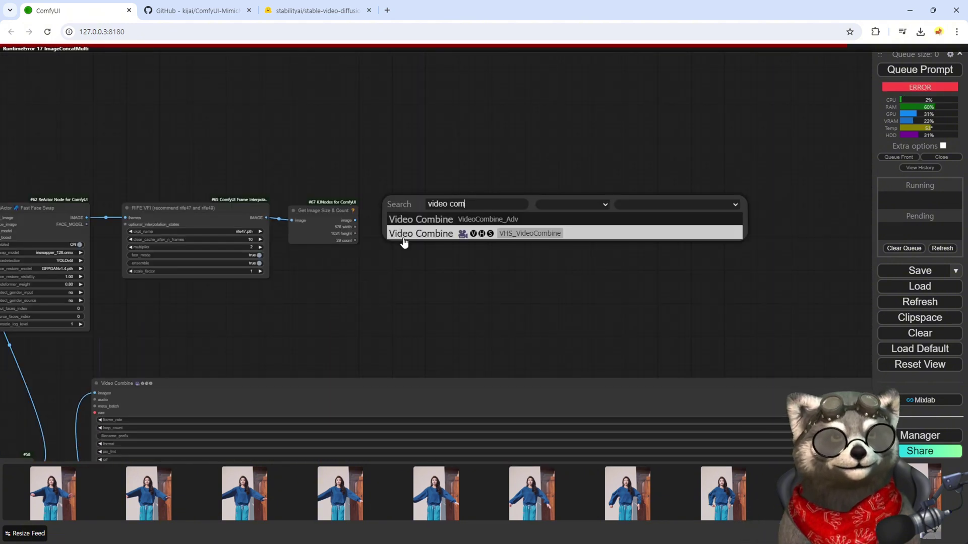
Step: Add a Video Combine node fed by the Get Image Size & Count image output and set its frame_rate to 29
click(403, 235)
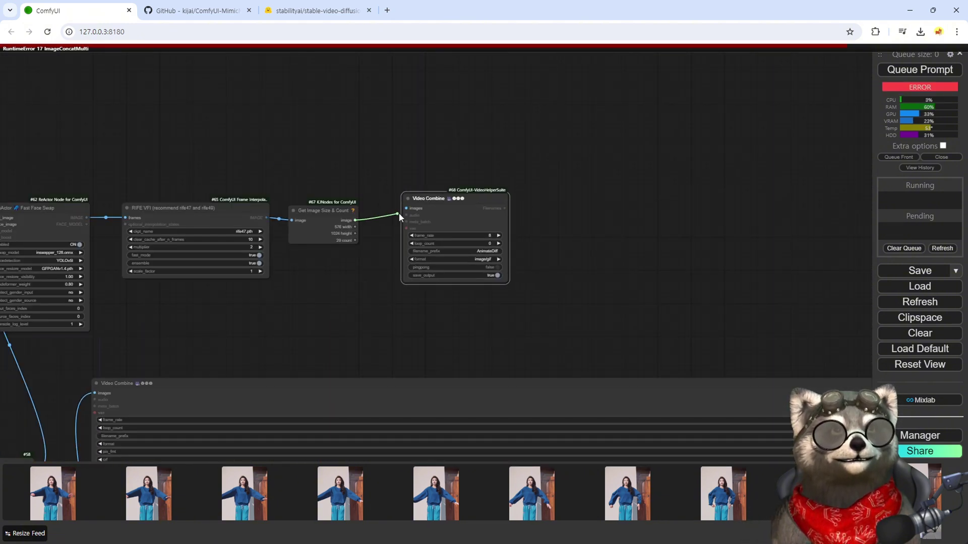
scroll(494, 243, up, 6)
click(473, 236)
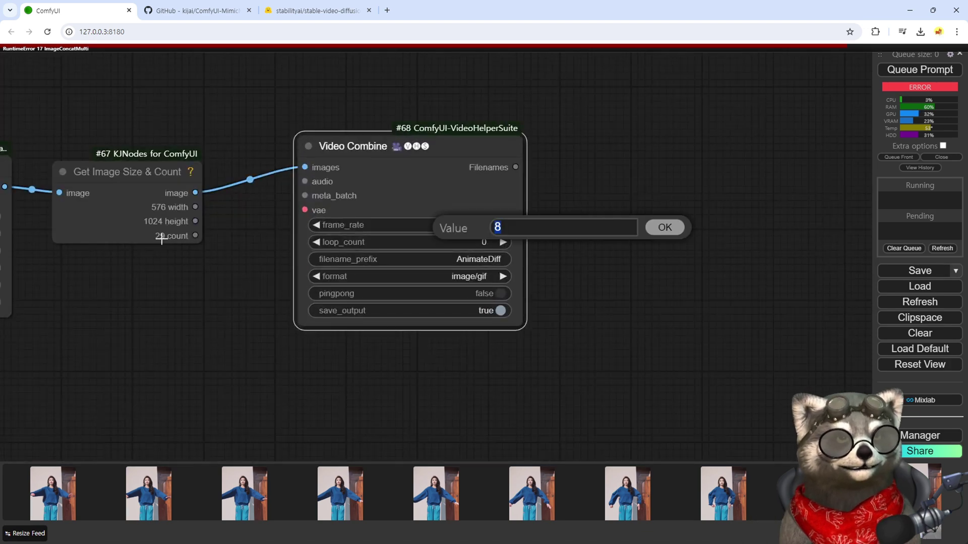
text(29)
key(Return)
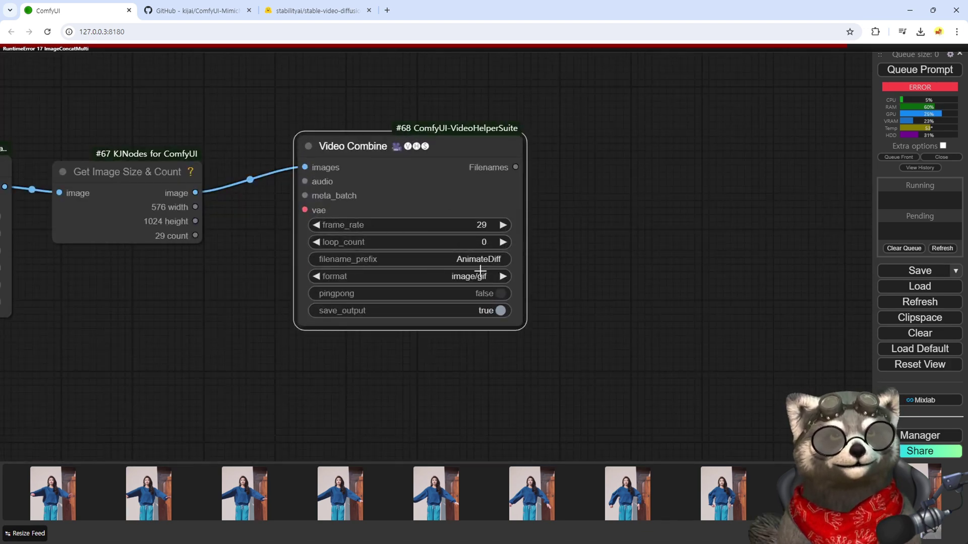
Step: Set the new Video Combine node's format to video/h264-mp4 and turn off save_output
click(454, 277)
click(469, 374)
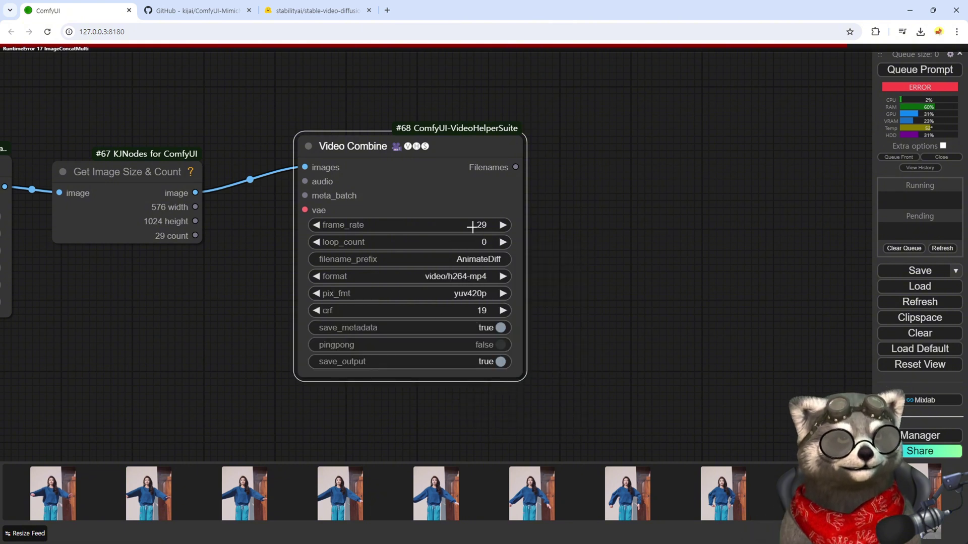
click(470, 361)
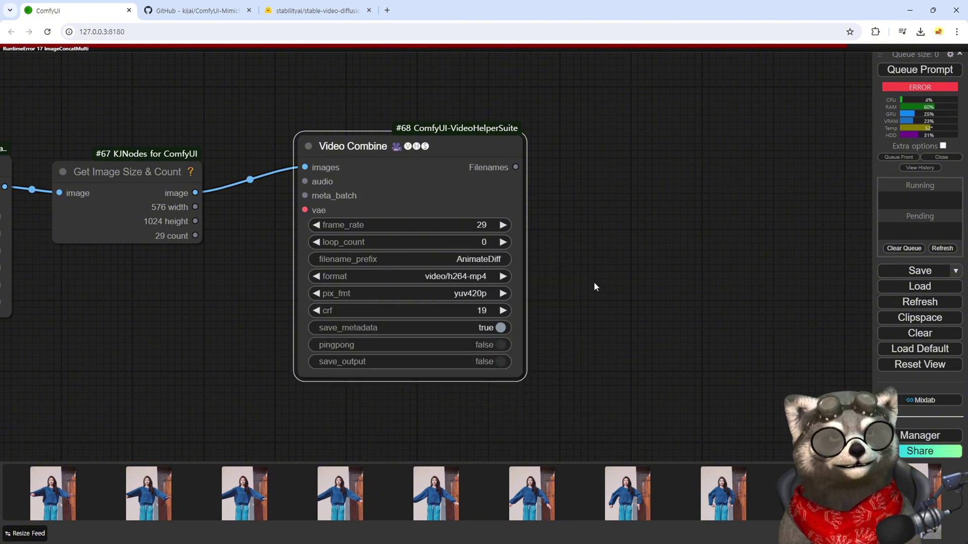
Step: Move the new Video Combine node directly beside the large existing Video Combine node and run the workflow
drag(366, 146, 426, 102)
scroll(583, 239, down, 8)
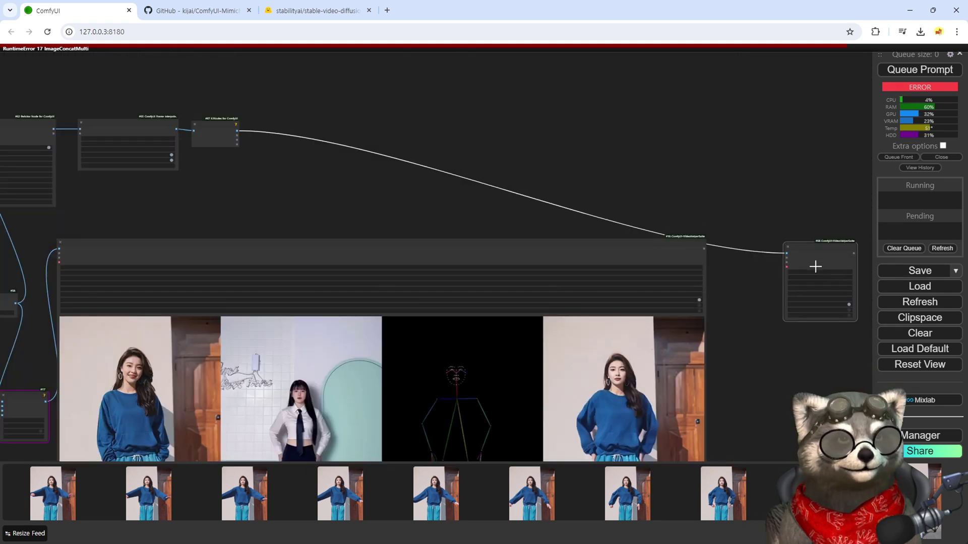
drag(815, 266, 747, 247)
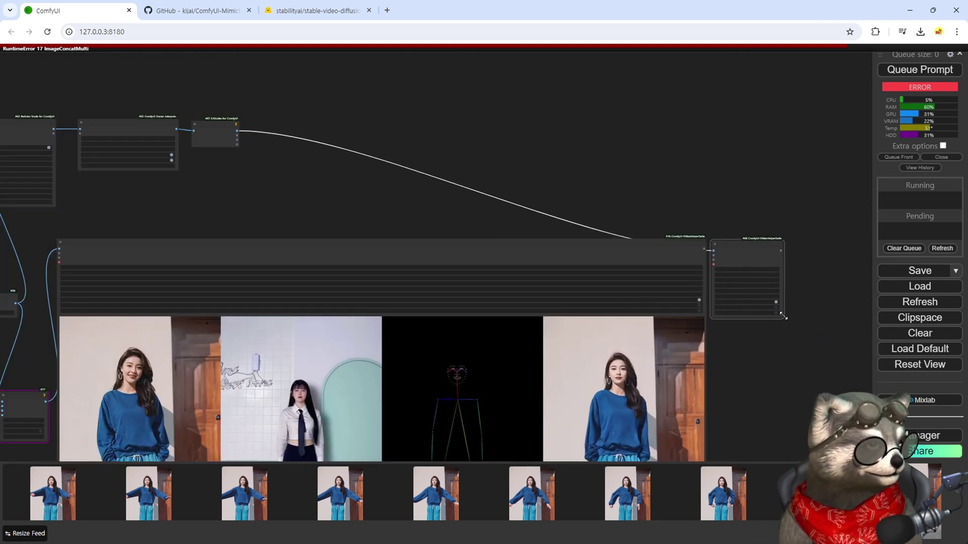
drag(789, 393, 446, 183)
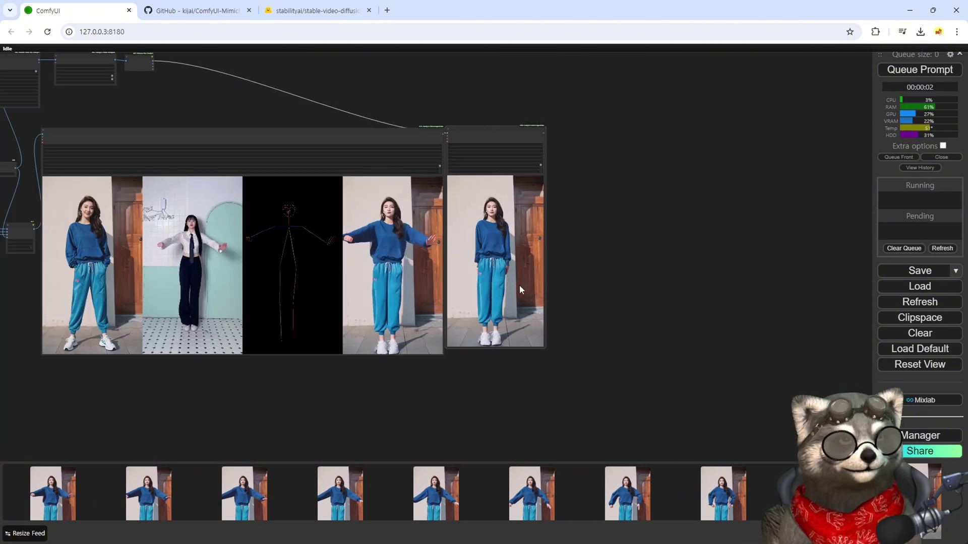
scroll(525, 289, up, 9)
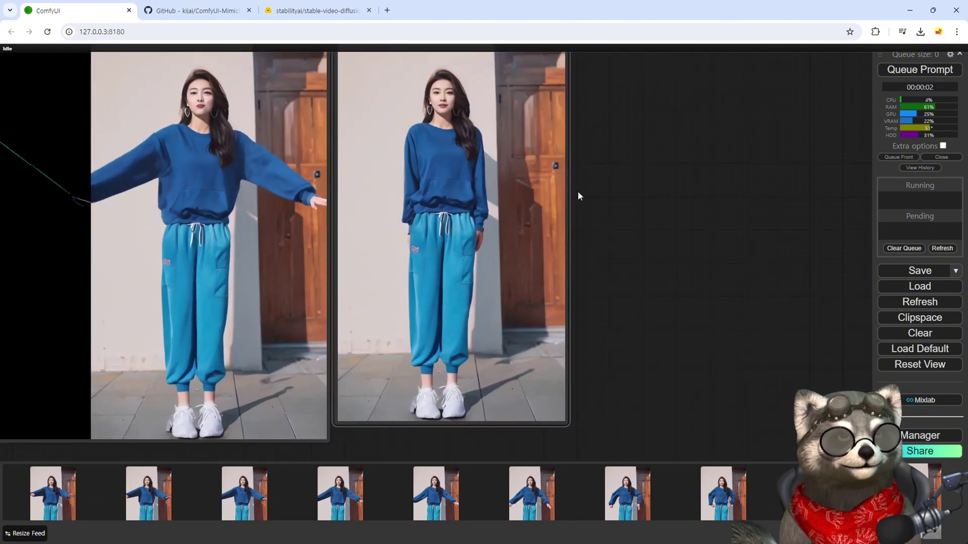
Step: Compare the frame-interpolated Video Combine preview with the adjacent original output, examining motion, clothing details and the face, and look back over the node chain
drag(578, 191, 645, 242)
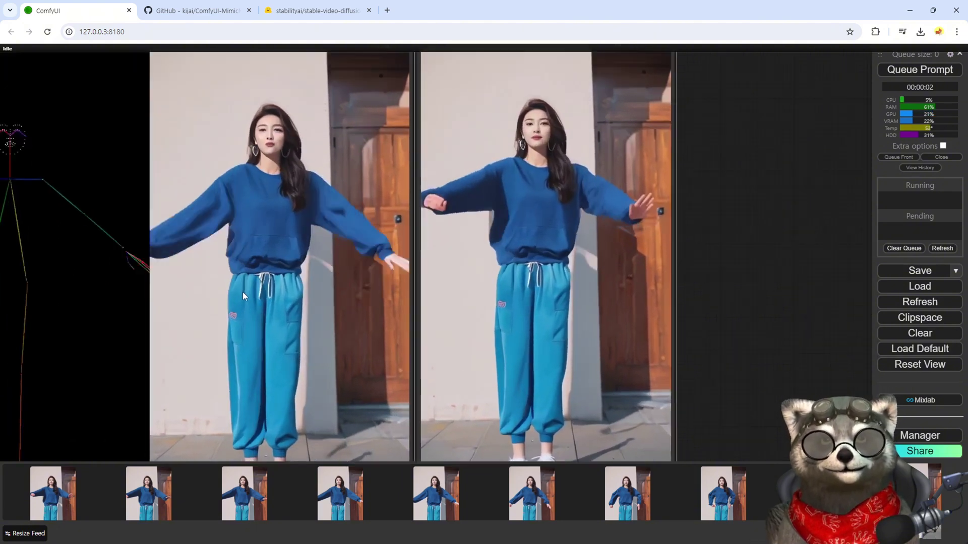
scroll(247, 300, up, 10)
scroll(254, 301, down, 5)
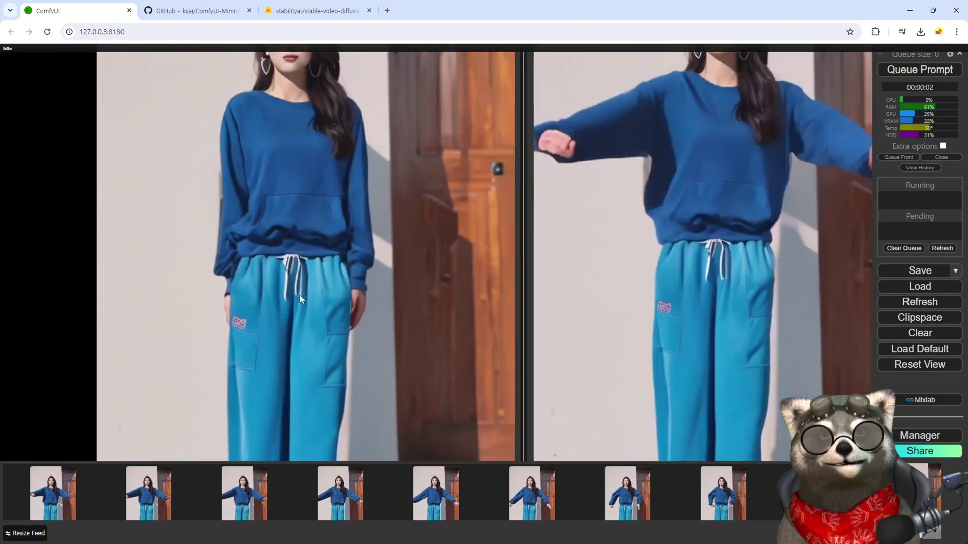
scroll(709, 321, up, 8)
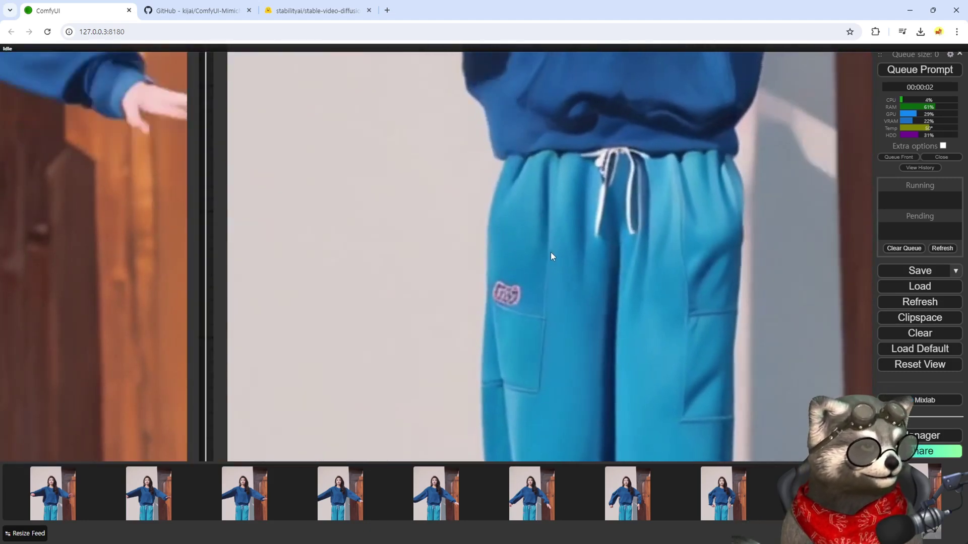
scroll(522, 262, down, 5)
scroll(522, 262, down, 3)
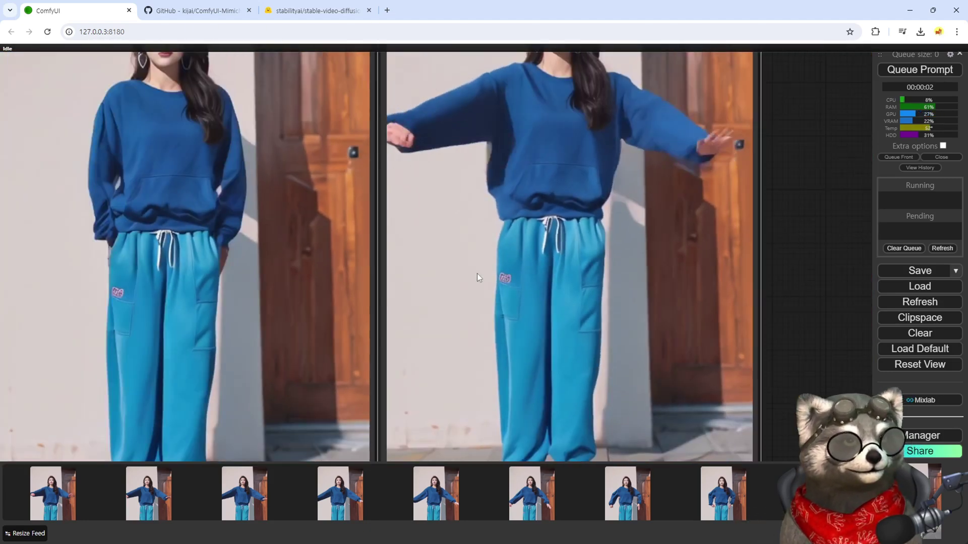
scroll(476, 275, down, 4)
drag(691, 243, 774, 389)
drag(345, 191, 544, 231)
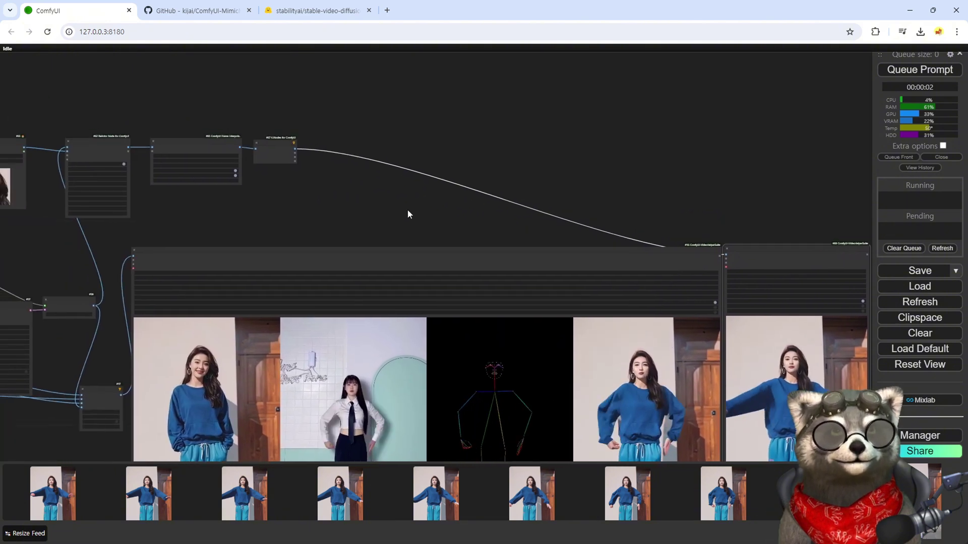
scroll(508, 222, up, 3)
drag(839, 210, 535, 124)
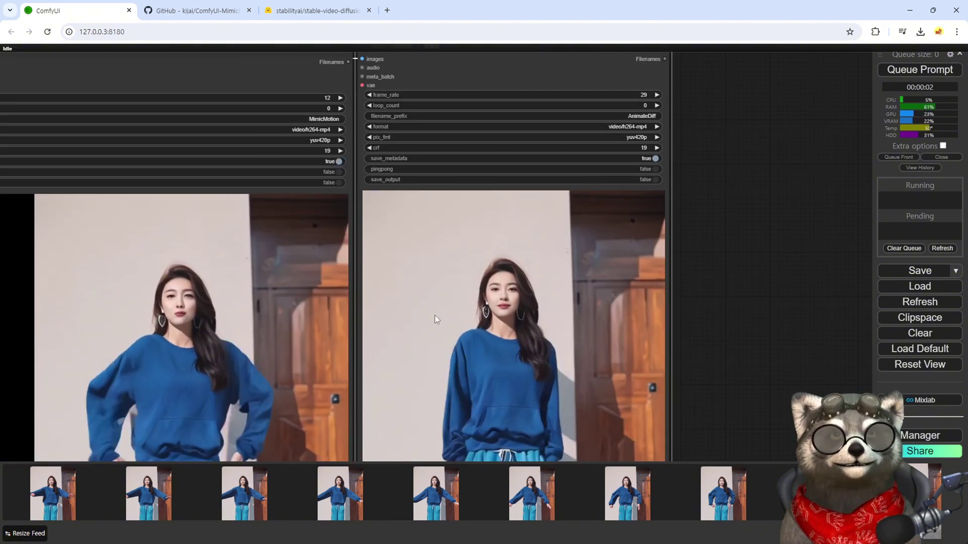
scroll(529, 319, up, 8)
scroll(452, 333, down, 10)
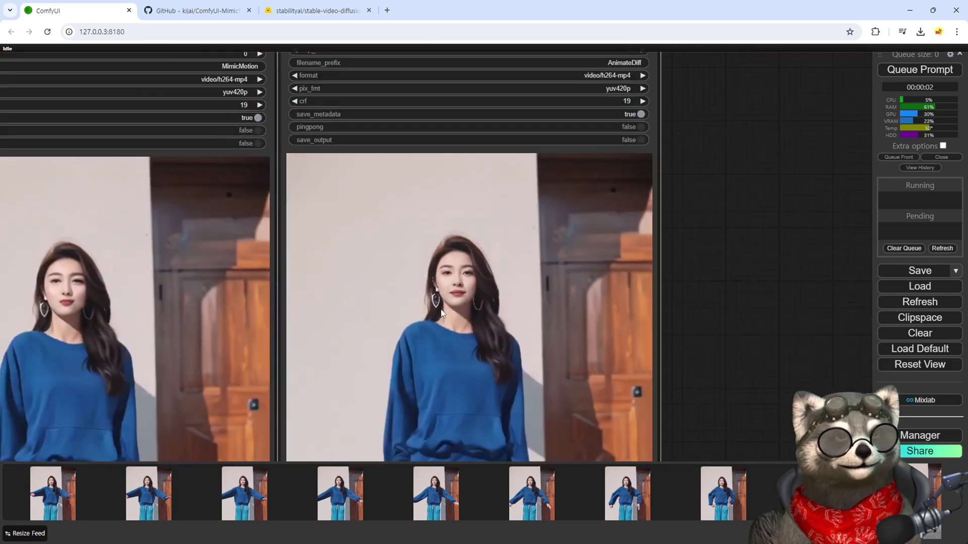
drag(311, 106, 677, 210)
drag(270, 210, 394, 210)
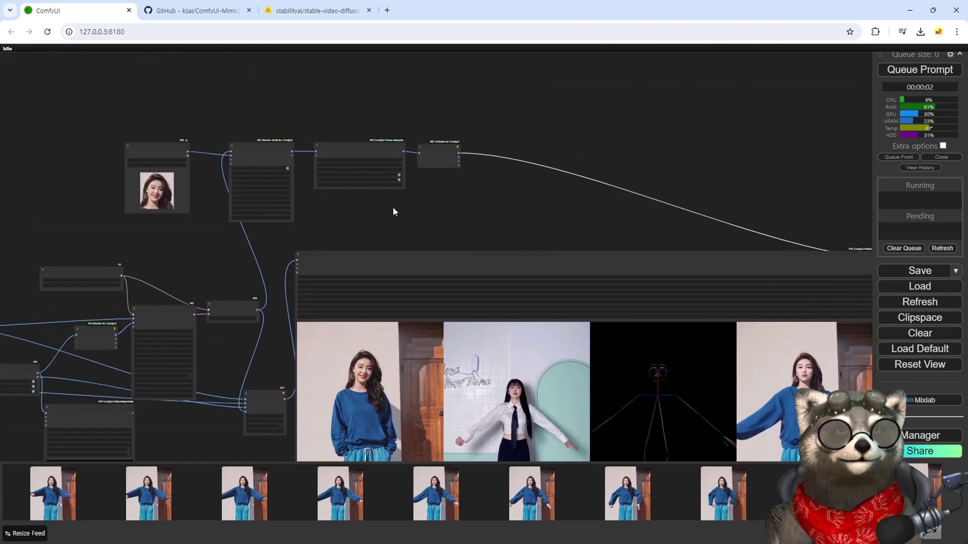